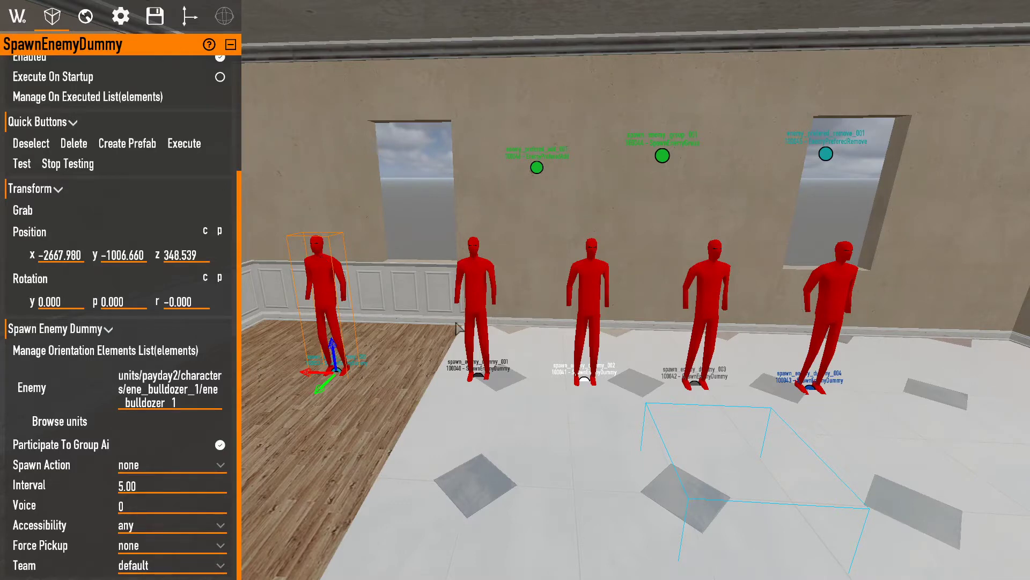
# Set the spawn action of spawn_enemy_dummy_001 to e_sp_kick_enter, test the spawn, and stop the test
pyautogui.click(475, 295)
pyautogui.scroll(-3, 170, 341)
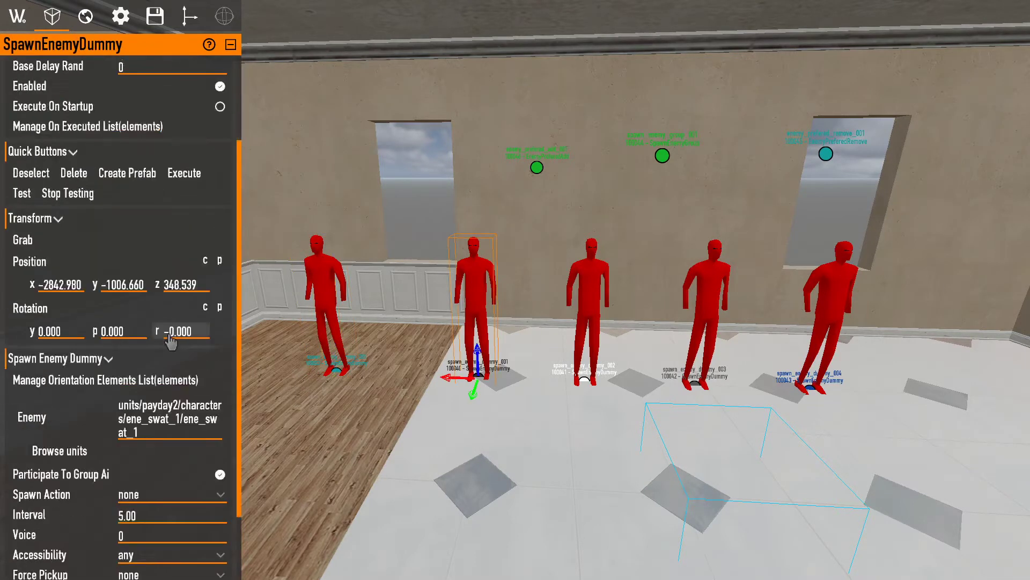
pyautogui.scroll(-2, 170, 340)
pyautogui.click(129, 406)
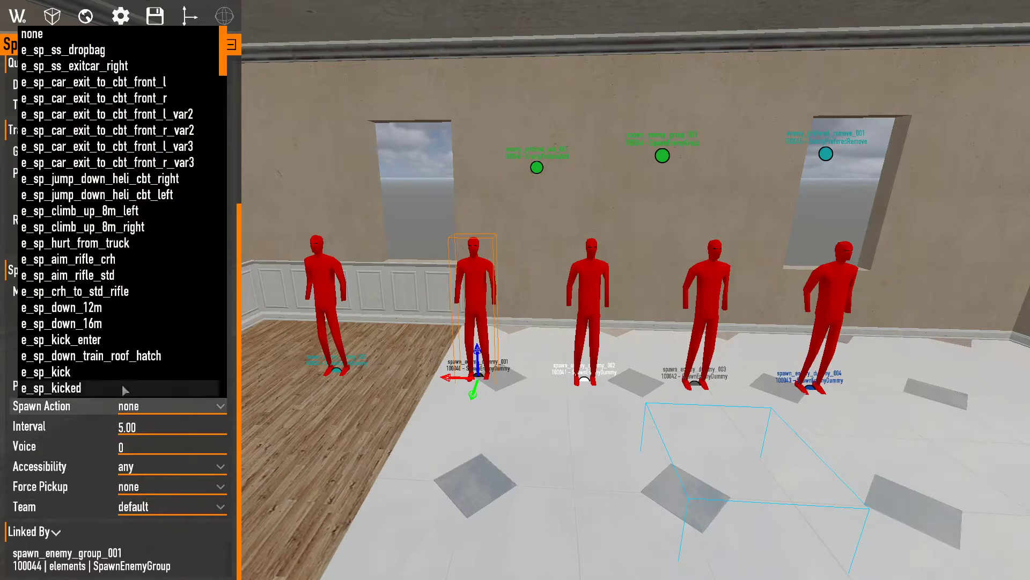
pyautogui.click(124, 340)
pyautogui.click(28, 105)
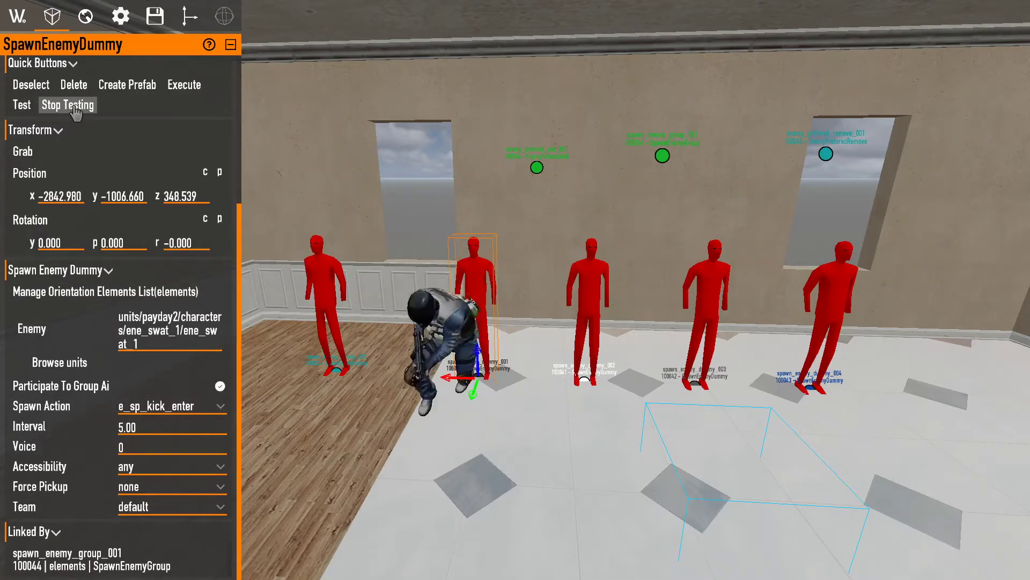
pyautogui.click(72, 105)
# Set the dummy's spawn action to e_sp_down_16m and test the rope descent
pyautogui.click(140, 405)
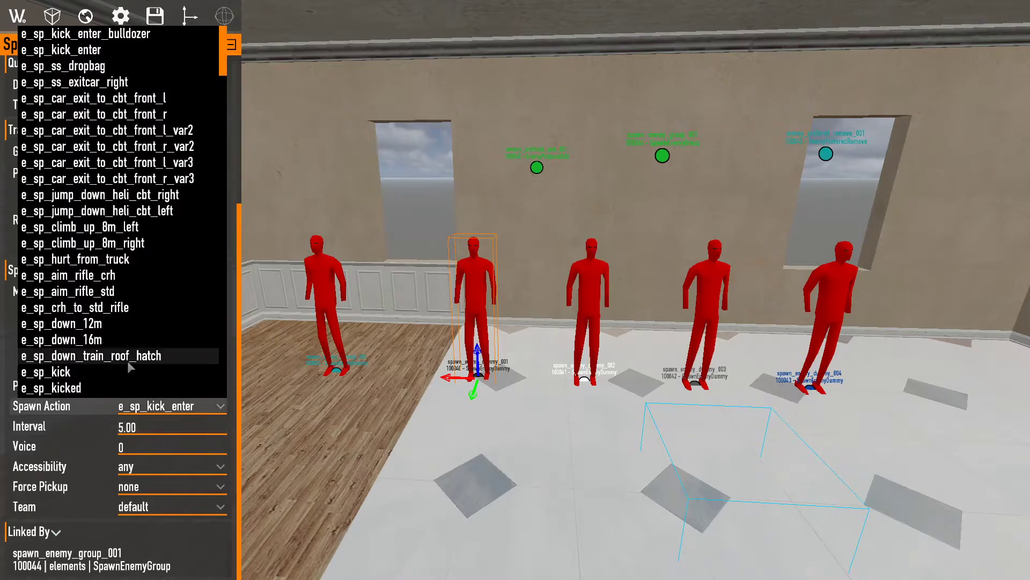
pyautogui.click(107, 340)
pyautogui.moveTo(410, 208)
pyautogui.mouseDown(button='right')
pyautogui.moveTo(444, 205)
pyautogui.moveTo(419, 219)
pyautogui.mouseUp(button='right')
pyautogui.press('s')
pyautogui.press('w')
pyautogui.moveTo(451, 250); pyautogui.dragTo(432, 215, button='right')
# Reset the dummy's spawn action to none and stop the running test
pyautogui.click(177, 406)
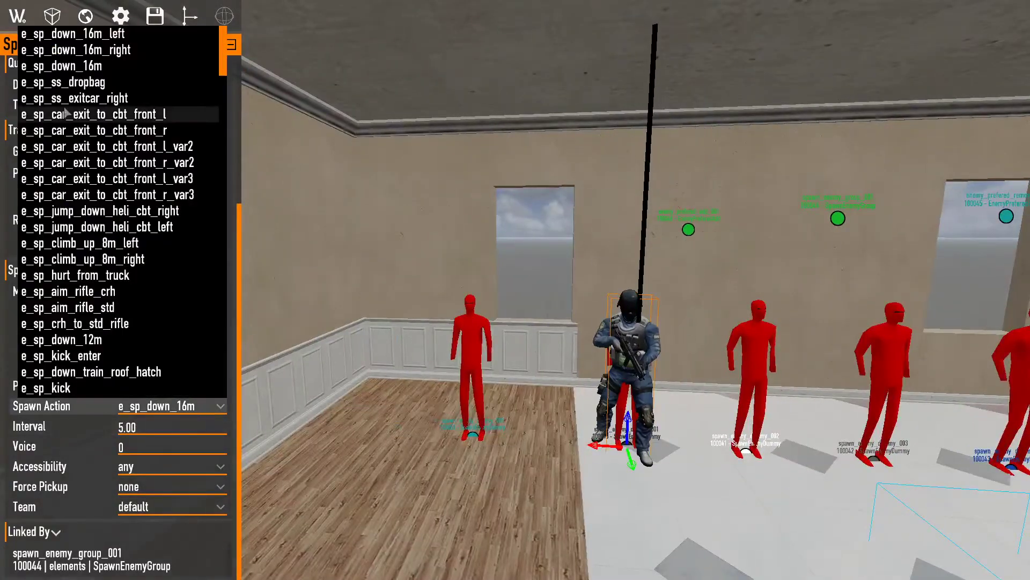
pyautogui.press('BackSpace')
pyautogui.press('BackSpace')
pyautogui.press('BackSpace')
pyautogui.press('BackSpace')
pyautogui.press('BackSpace')
pyautogui.press('BackSpace')
pyautogui.press('BackSpace')
pyautogui.press('BackSpace')
pyautogui.press('BackSpace')
pyautogui.press('BackSpace')
pyautogui.press('BackSpace')
pyautogui.press('BackSpace')
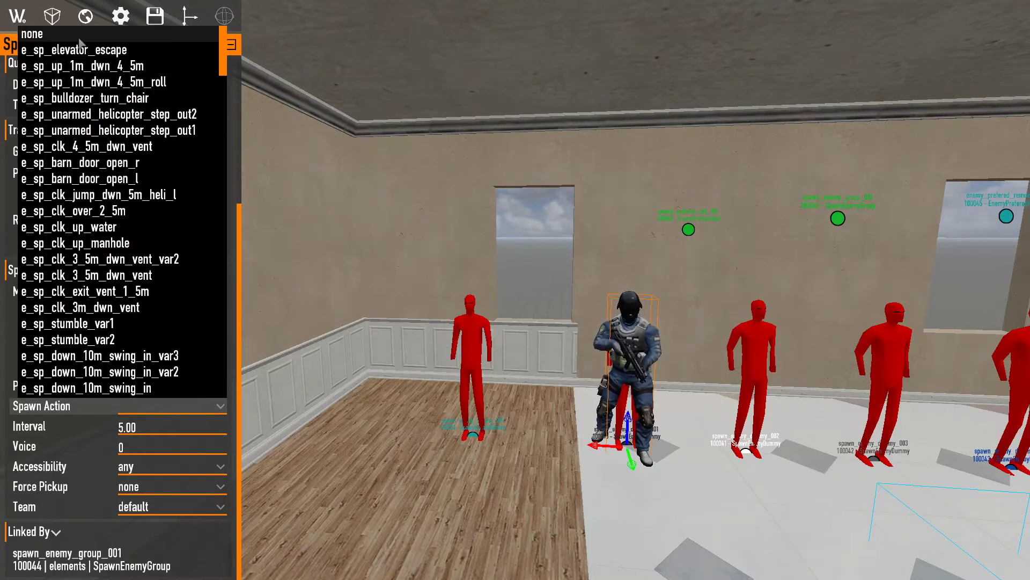
pyautogui.click(32, 34)
pyautogui.click(67, 104)
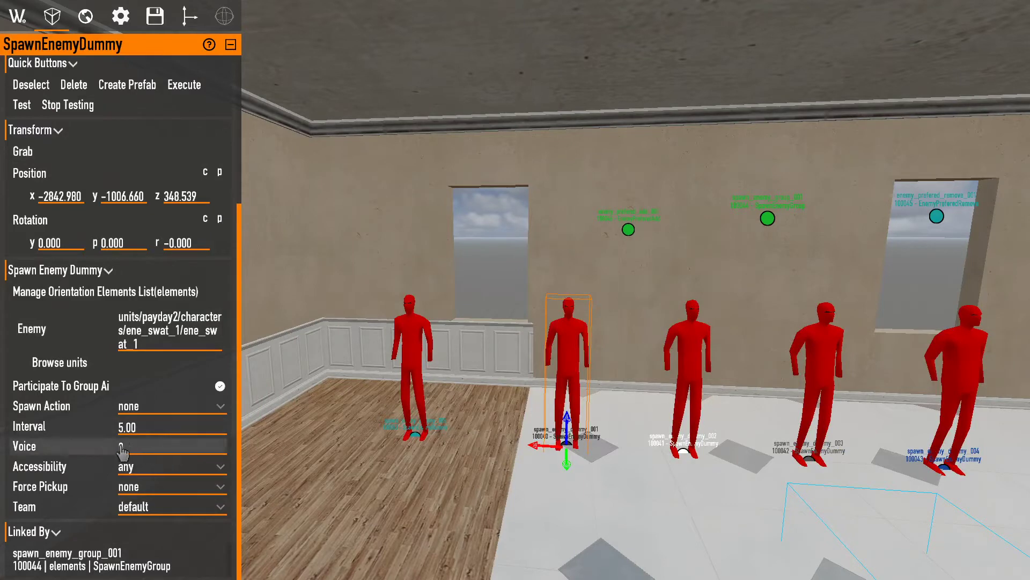
# Examine the available accessibility, force pickup and team options of the selected enemy dummy
pyautogui.click(153, 468)
pyautogui.click(155, 475)
pyautogui.click(148, 488)
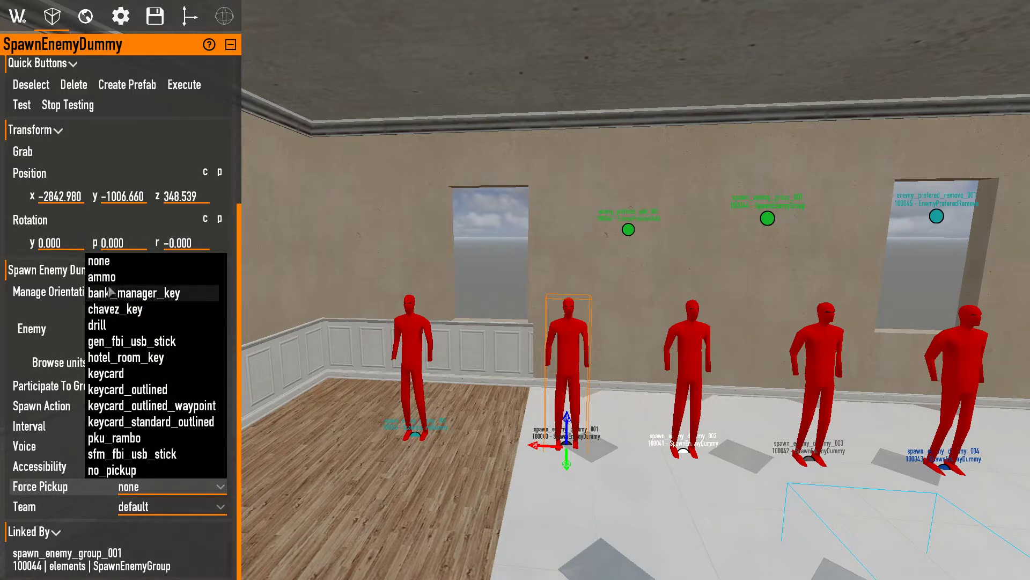
pyautogui.click(164, 510)
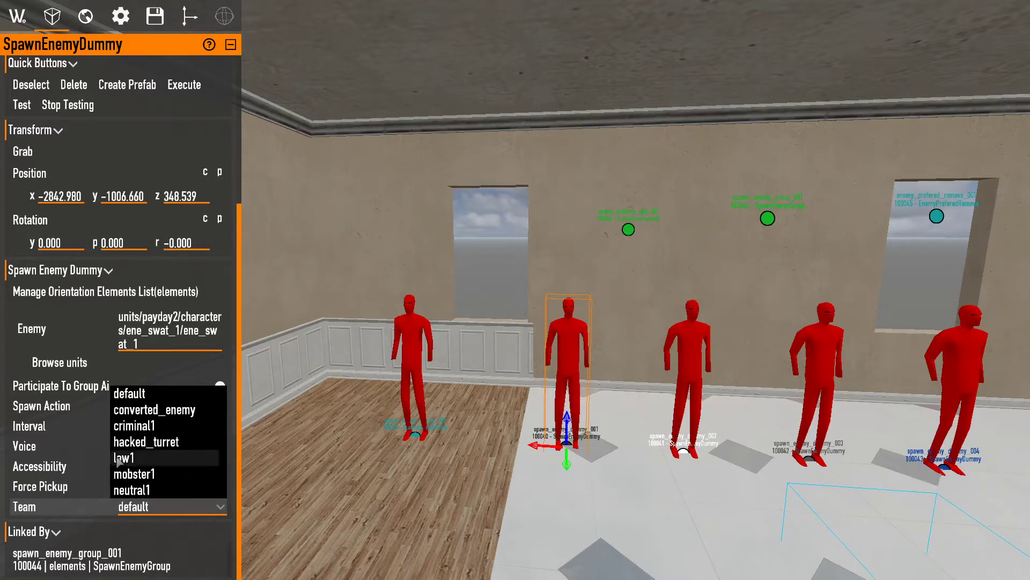
pyautogui.click(195, 510)
pyautogui.click(192, 511)
pyautogui.click(226, 509)
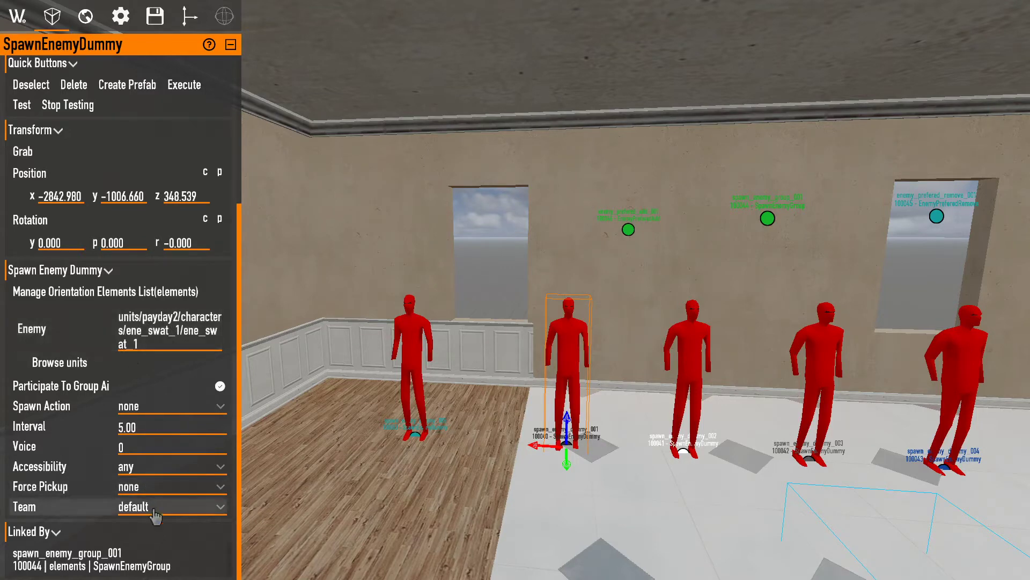
pyautogui.click(155, 512)
pyautogui.click(379, 432)
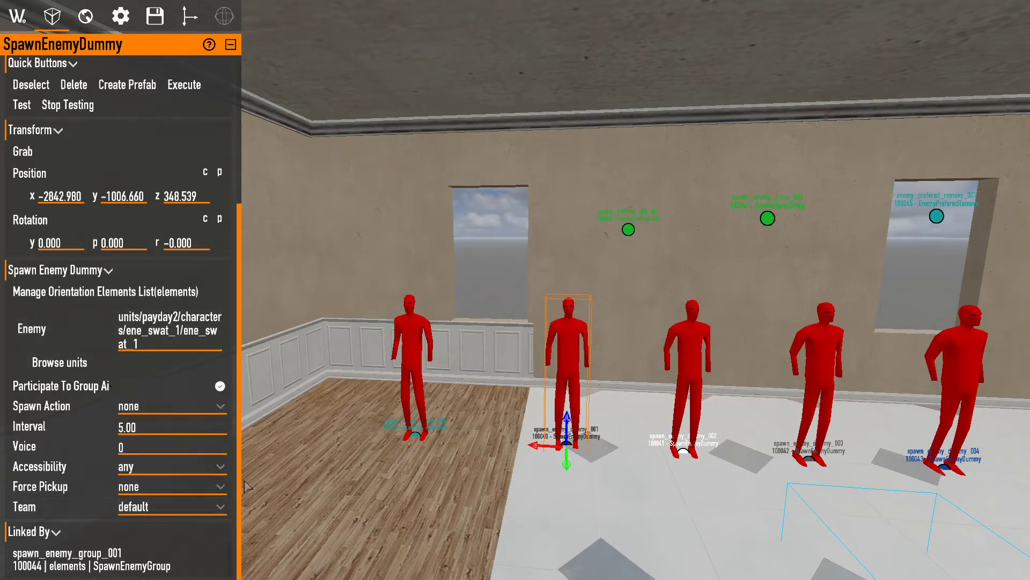
# Set the dummy's team to mobster1 and restore it to default
pyautogui.click(173, 510)
pyautogui.click(142, 475)
pyautogui.click(162, 508)
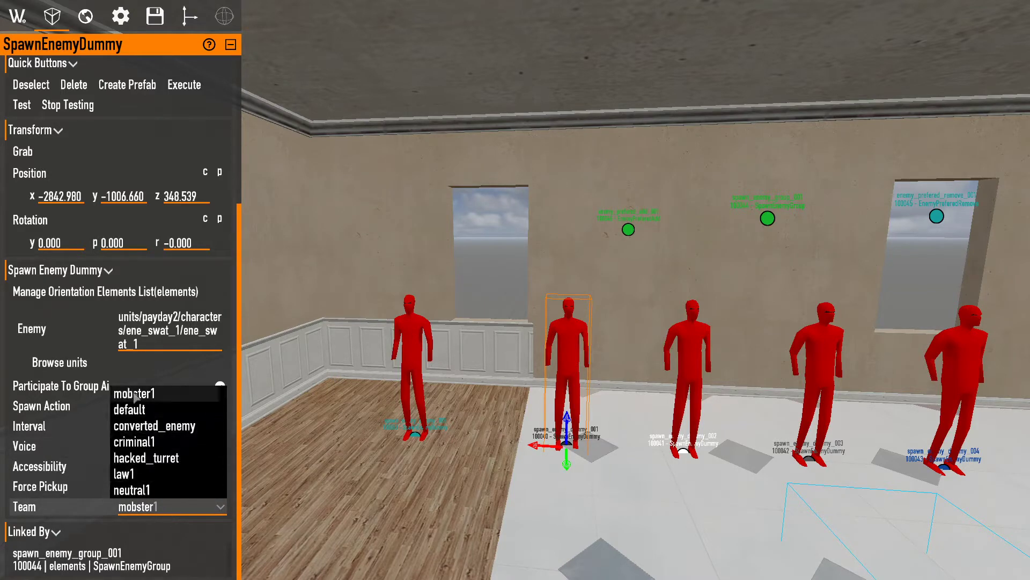
pyautogui.click(149, 413)
# Inspect the four enemy dummies 001 to 004 in the row by selecting them one after another
pyautogui.moveTo(284, 430); pyautogui.dragTo(348, 435, button='right')
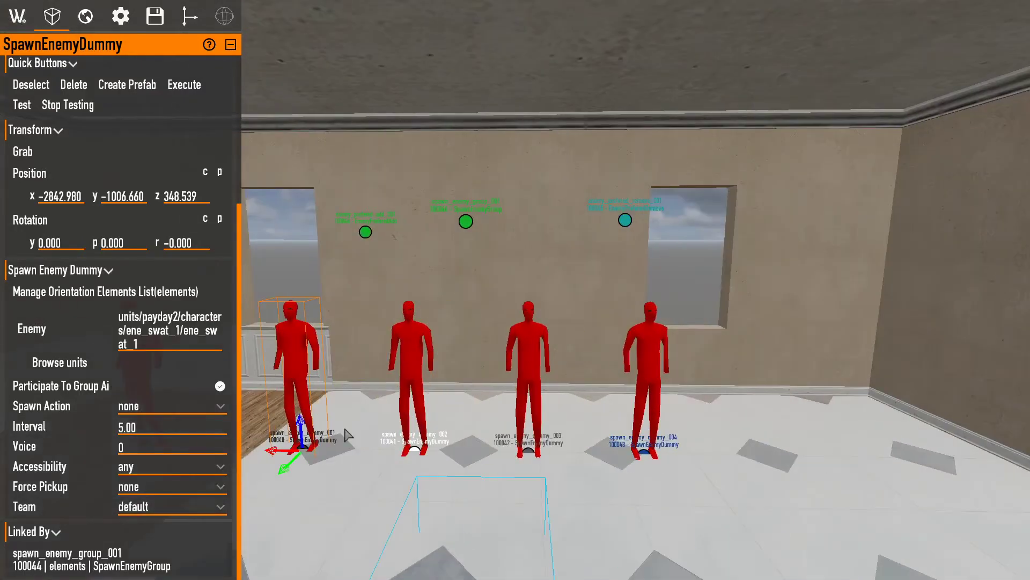
pyautogui.click(437, 353)
pyautogui.click(405, 352)
pyautogui.click(523, 354)
pyautogui.press('d')
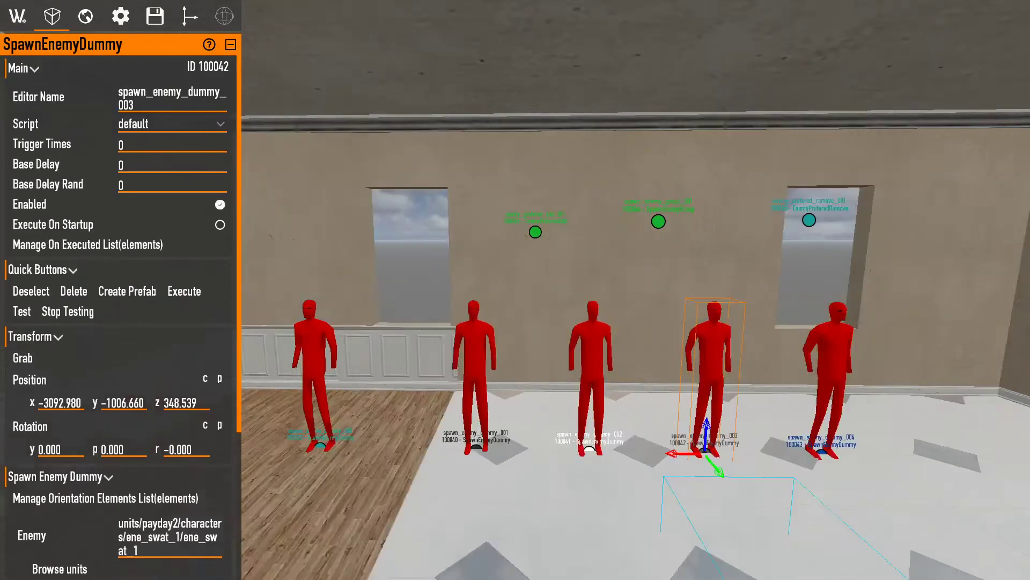
pyautogui.press('a')
pyautogui.moveTo(460, 192); pyautogui.dragTo(460, 193, button='right')
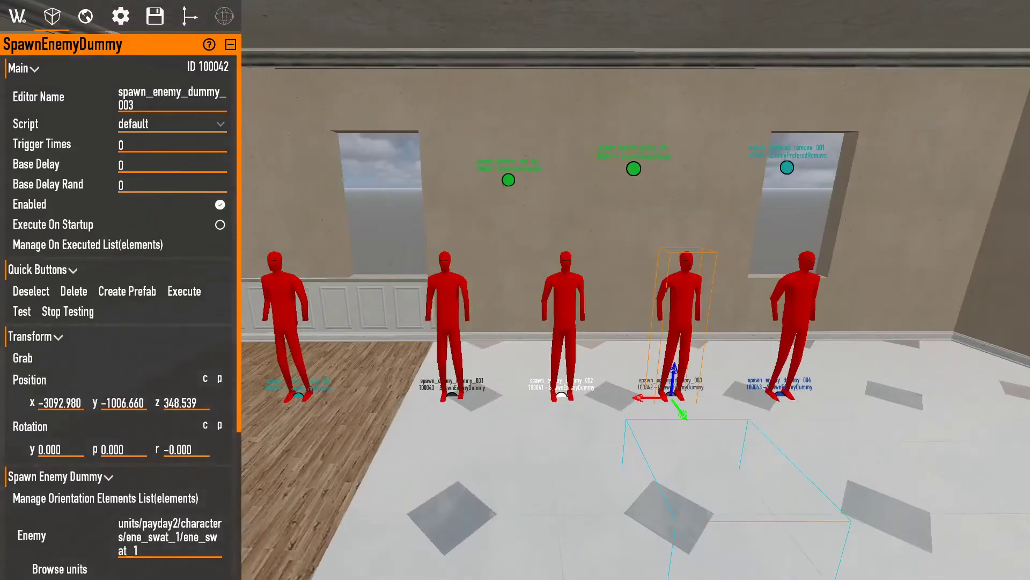
pyautogui.click(449, 291)
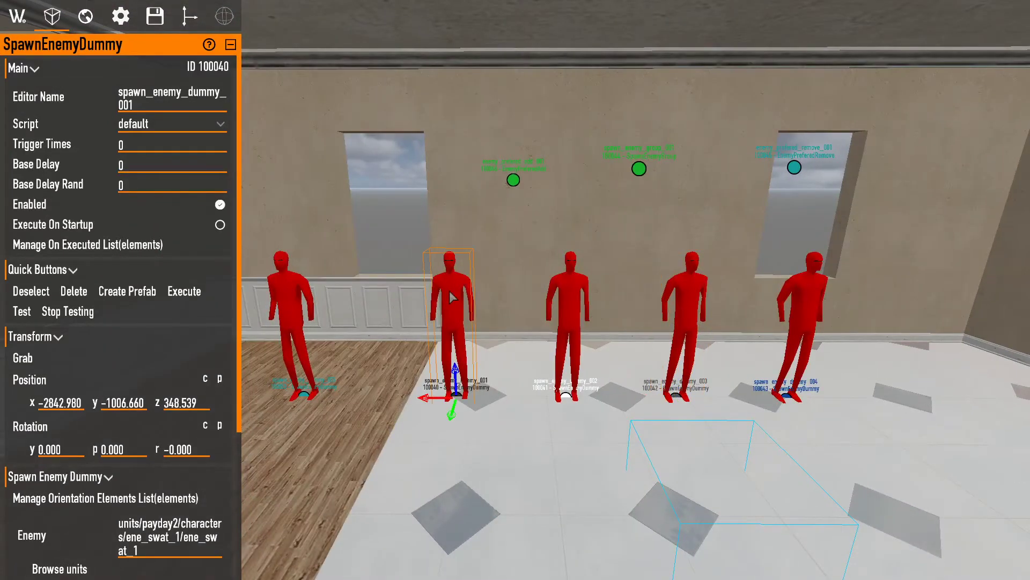
pyautogui.click(598, 290)
pyautogui.click(713, 303)
pyautogui.click(757, 304)
pyautogui.click(797, 301)
pyautogui.click(690, 291)
pyautogui.click(540, 299)
pyautogui.click(459, 300)
pyautogui.click(574, 308)
pyautogui.click(718, 311)
pyautogui.click(802, 306)
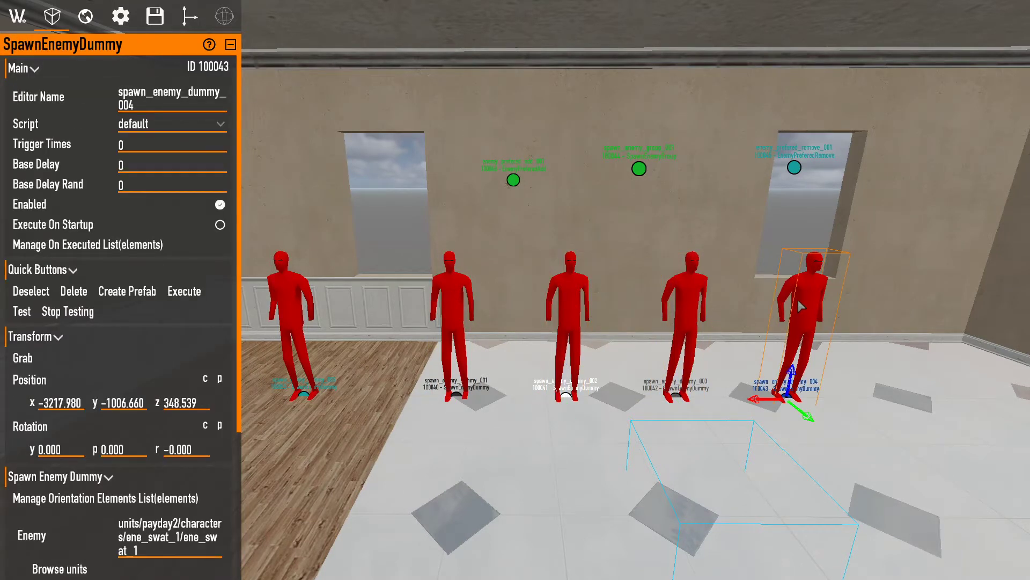
pyautogui.click(454, 323)
pyautogui.click(590, 324)
pyautogui.click(679, 315)
pyautogui.click(819, 316)
pyautogui.click(451, 304)
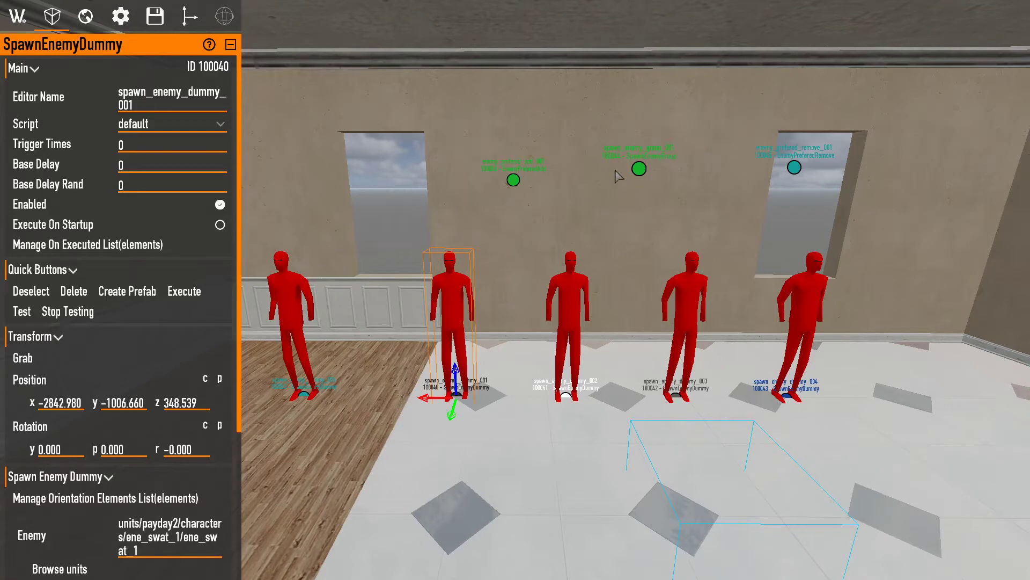
# Review which dummies are linked in the elements list of spawn_enemy_group_001
pyautogui.click(639, 169)
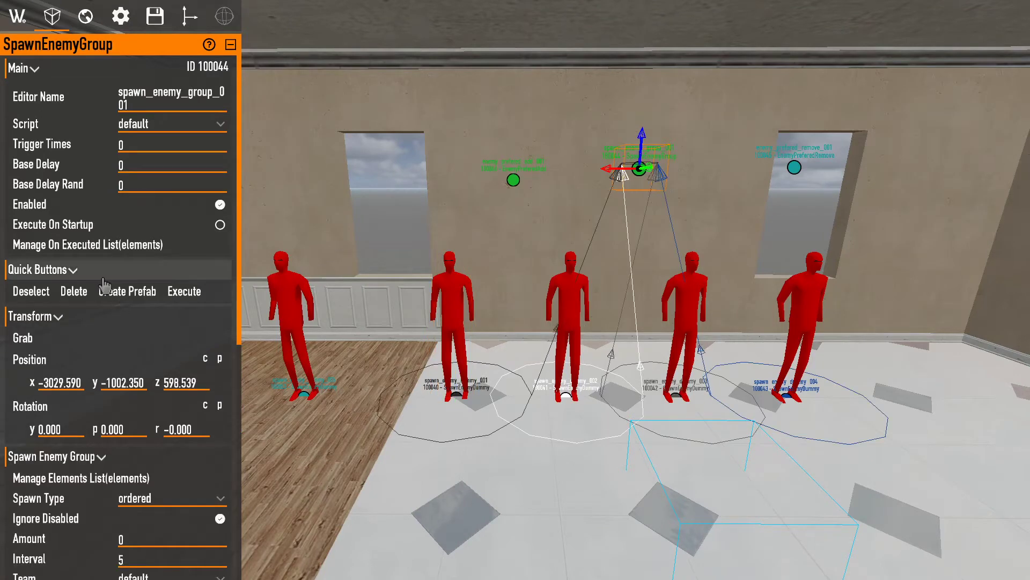
pyautogui.scroll(-3, 104, 282)
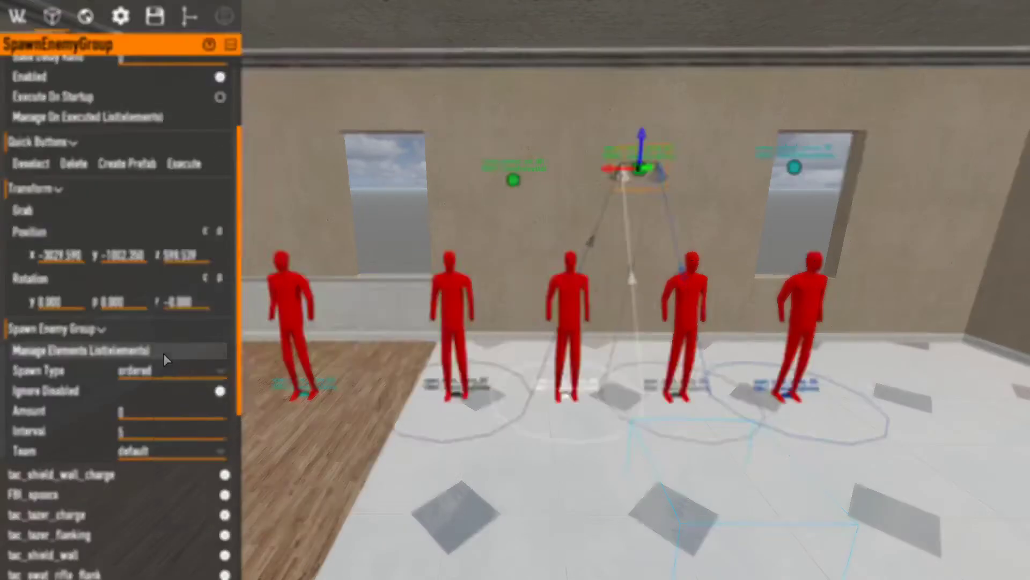
pyautogui.click(163, 354)
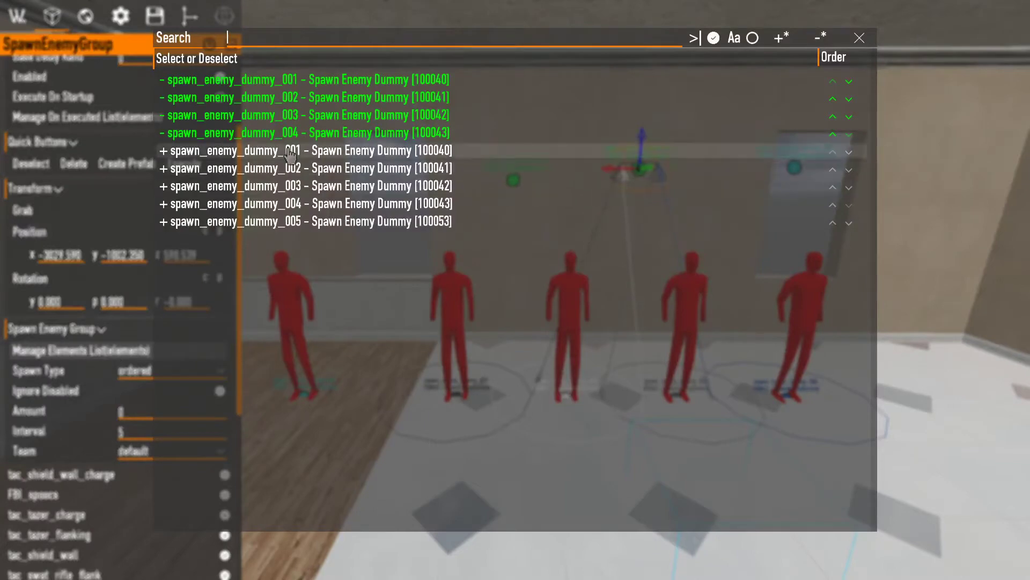
pyautogui.press('Escape')
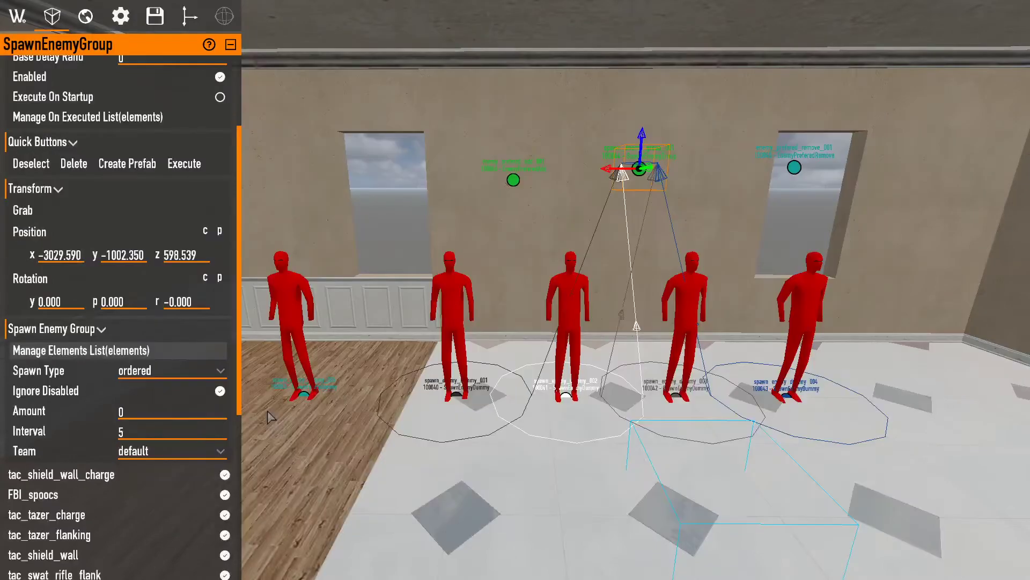
# Duplicate dummies 001 to 004 together with their enemy group, offset about 275 units along Y in front of the originals
pyautogui.click(453, 338)
pyautogui.keyDown('ctrl'); pyautogui.click(563, 301); pyautogui.keyUp('ctrl')
pyautogui.keyDown('ctrl'); pyautogui.click(691, 316); pyautogui.keyUp('ctrl')
pyautogui.moveTo(818, 309); pyautogui.dragTo(630, 381, button='right')
pyautogui.press('a')
pyautogui.keyDown('alt'); pyautogui.moveTo(426, 466); pyautogui.dragTo(874, 504); pyautogui.keyUp('alt')
pyautogui.press('s')
pyautogui.moveTo(875, 505); pyautogui.dragTo(869, 494, button='right')
# Examine the copied enemy group, its elements list and the duplicated dummies it links to
pyautogui.click(617, 168)
pyautogui.moveTo(617, 168); pyautogui.dragTo(569, 214, button='right')
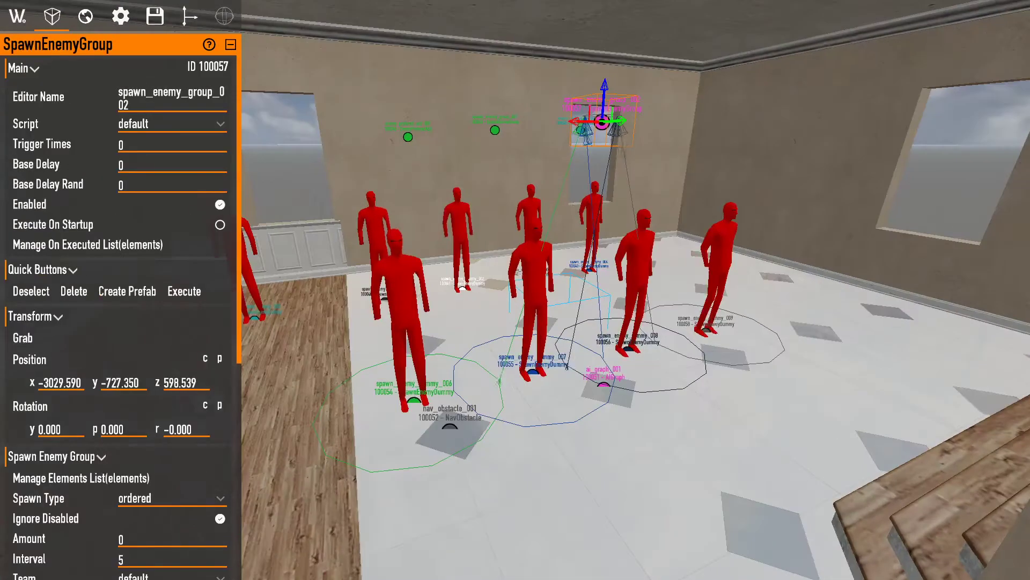
pyautogui.click(431, 313)
pyautogui.click(599, 121)
pyautogui.click(98, 473)
pyautogui.press('Escape')
pyautogui.press('w')
pyautogui.moveTo(416, 409); pyautogui.dragTo(455, 368, button='right')
pyautogui.press('s')
pyautogui.press('w')
pyautogui.scroll(-3, 615, 372)
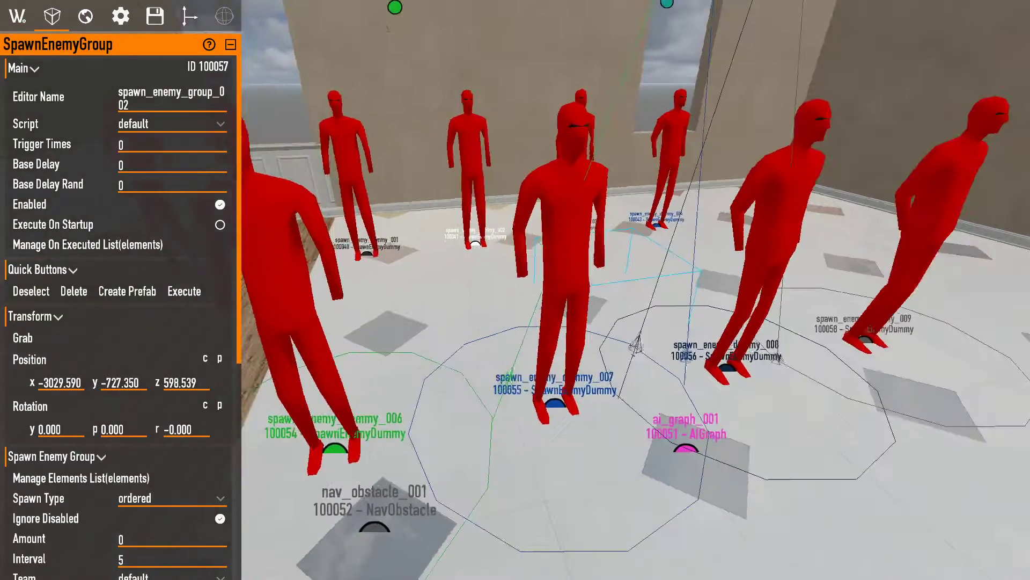
# Reorder the elements of spawn_enemy_group_002 to dummies 009, 008, 007 and 006
pyautogui.click(178, 478)
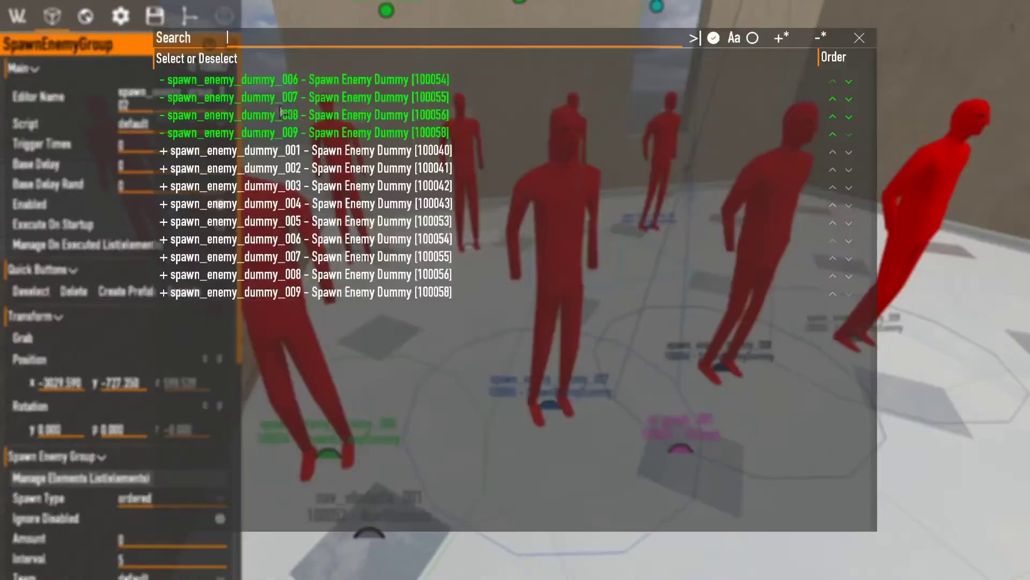
pyautogui.click(820, 38)
pyautogui.click(315, 226)
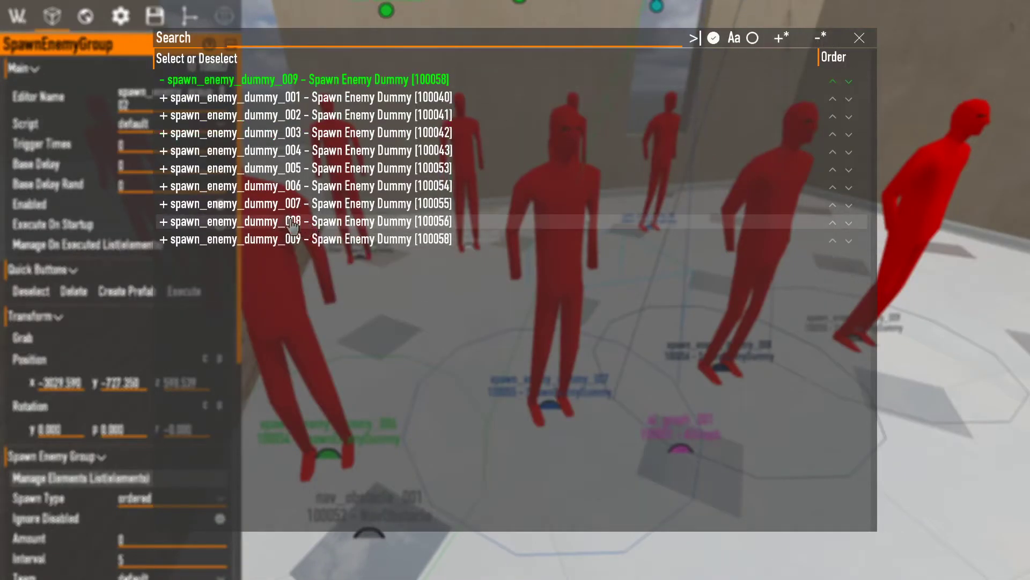
pyautogui.click(314, 224)
pyautogui.click(301, 220)
pyautogui.click(302, 220)
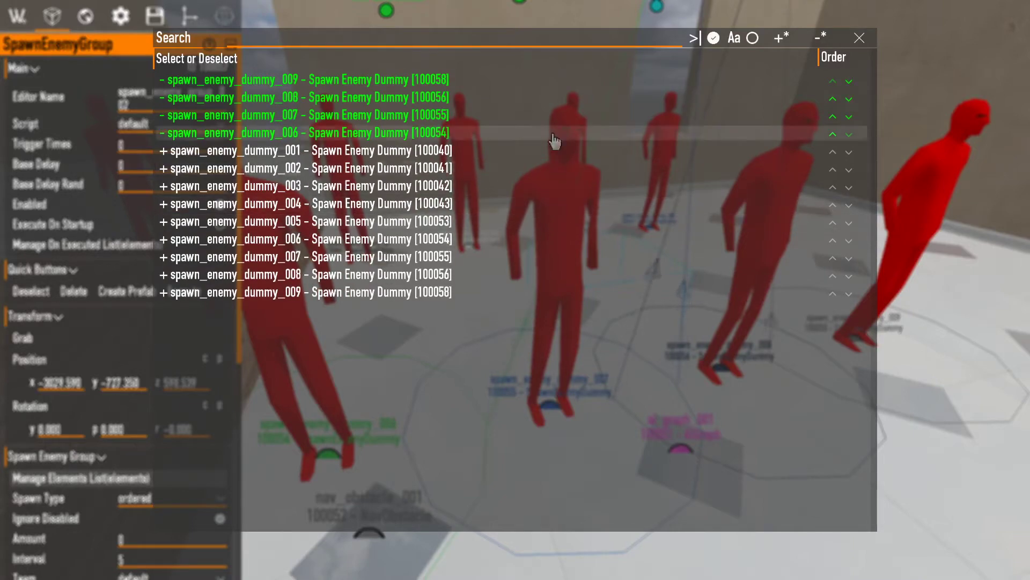
pyautogui.click(859, 37)
# Delete the duplicated enemy dummies and their copied spawn group
pyautogui.moveTo(568, 188); pyautogui.dragTo(561, 263, button='right')
pyautogui.click(359, 369)
pyautogui.keyDown('ctrl'); pyautogui.click(489, 334); pyautogui.keyUp('ctrl')
pyautogui.press('Delete')
# Check the settings of spawn_enemy_dummy_001 and the amount and interval of spawn_enemy_group_001
pyautogui.click(376, 302)
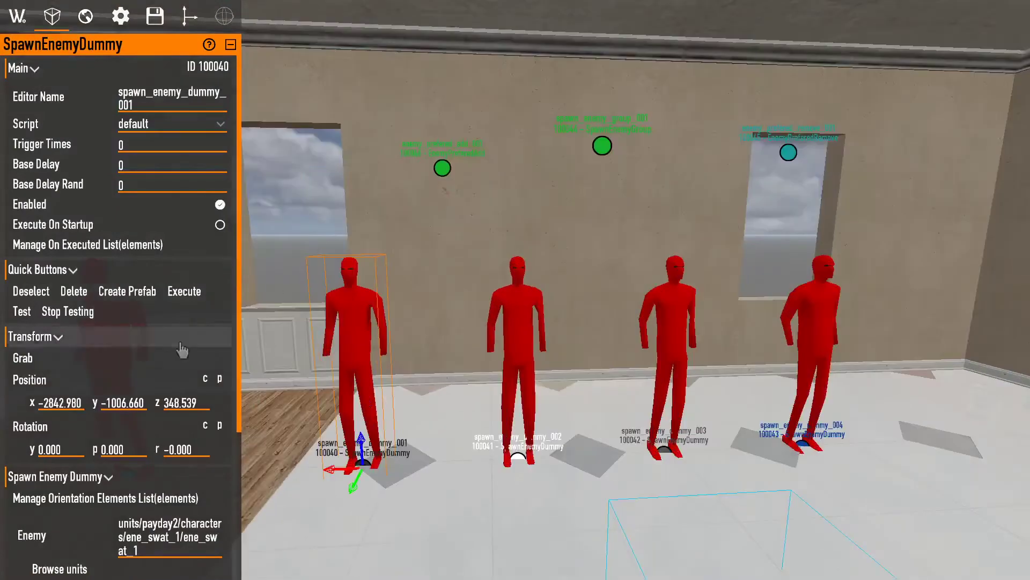
pyautogui.scroll(-4, 177, 354)
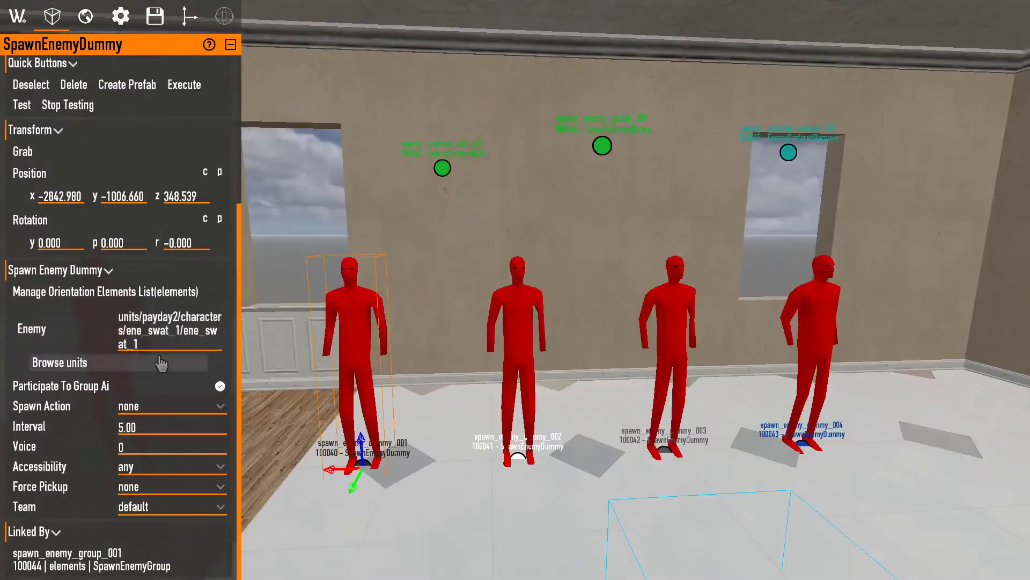
pyautogui.click(603, 146)
pyautogui.click(146, 339)
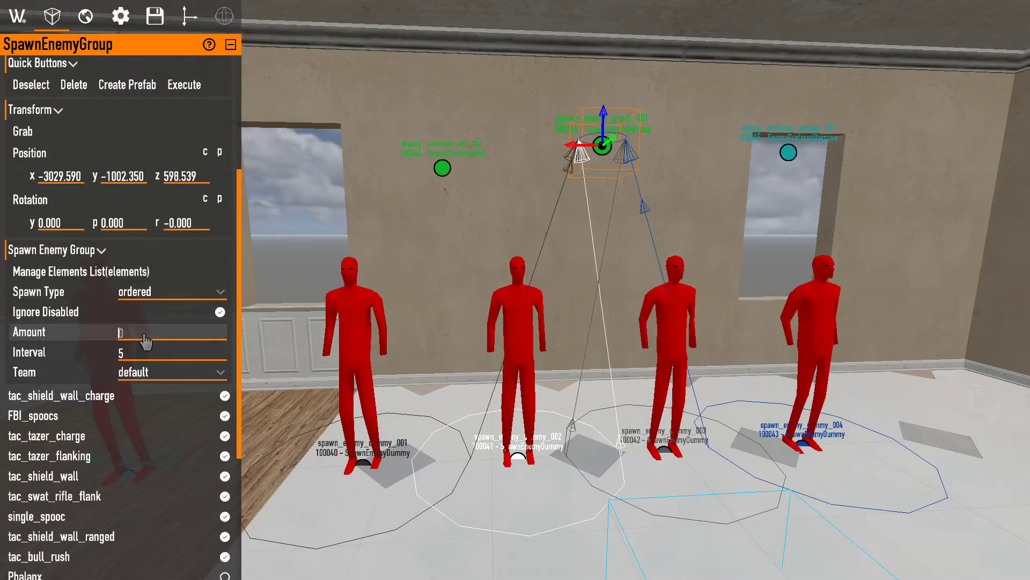
pyautogui.click(157, 357)
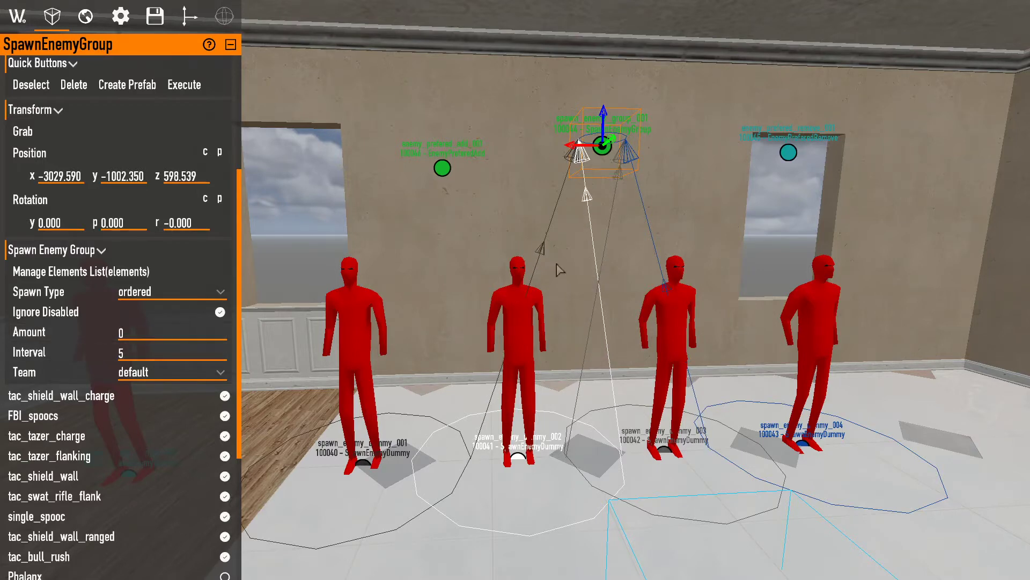
# Set the interval of spawn_enemy_group_001 to 0 and change it back to 5
pyautogui.press('s')
pyautogui.press('w')
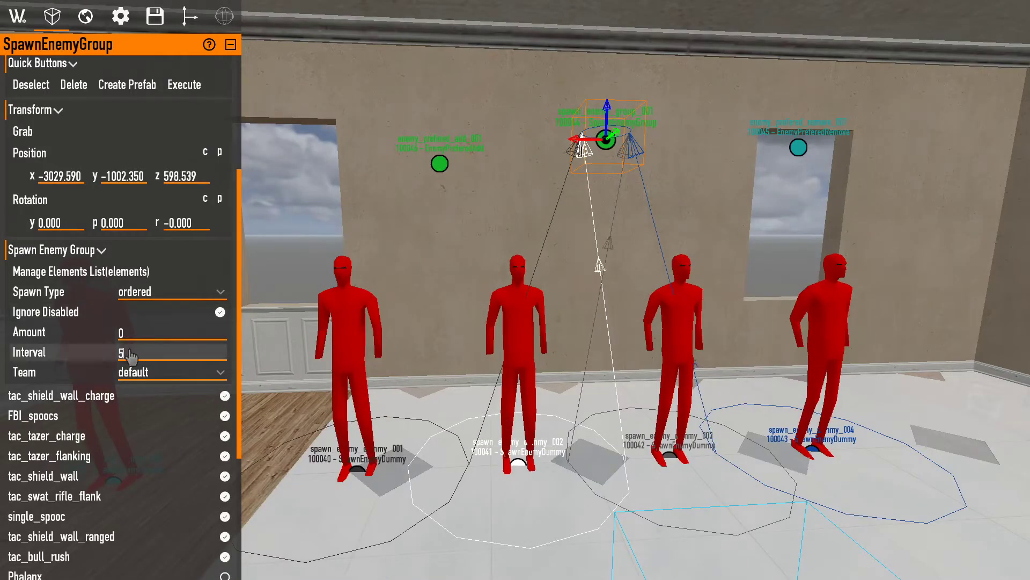
pyautogui.click(130, 357)
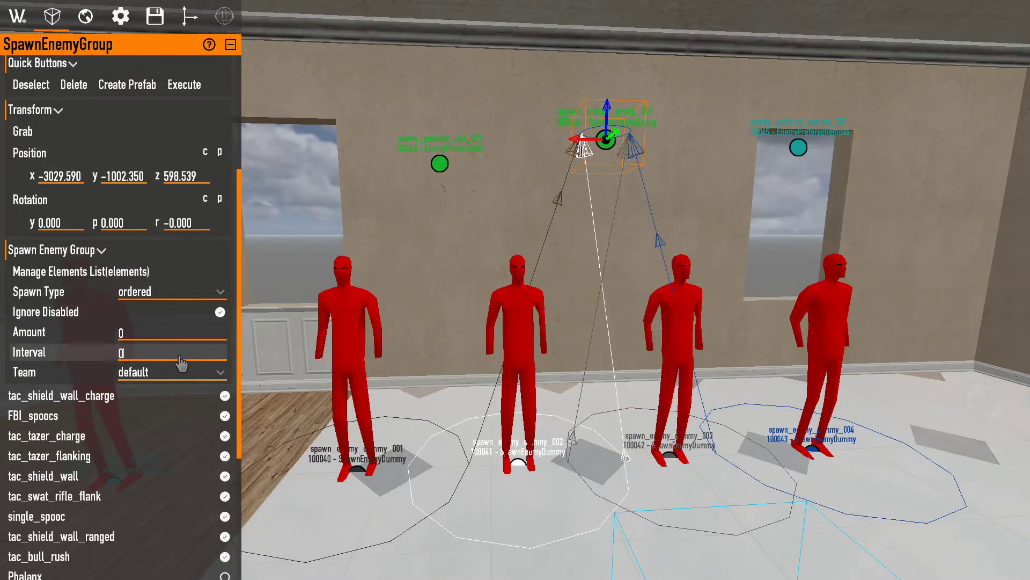
pyautogui.press('Return')
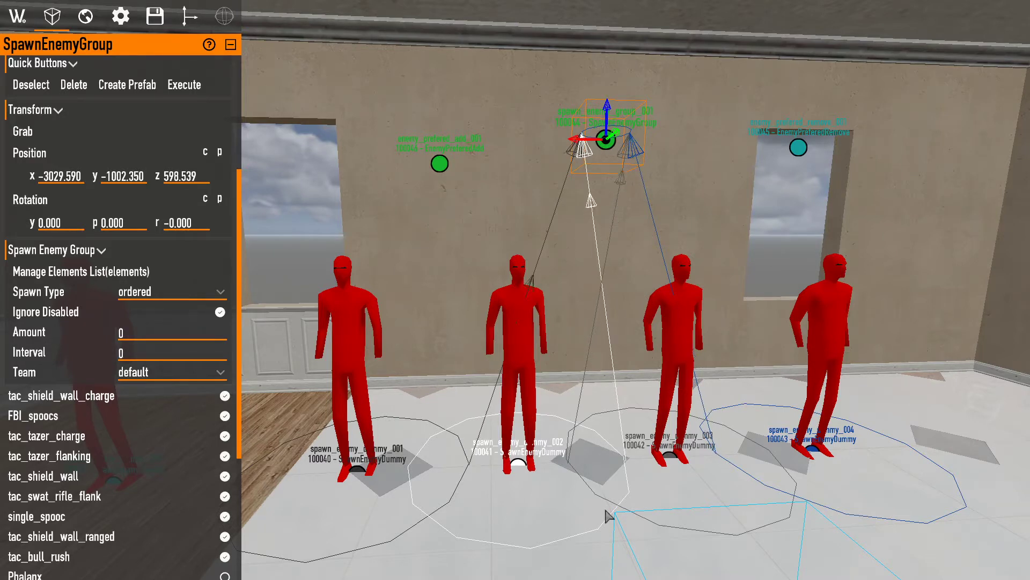
pyautogui.click(151, 357)
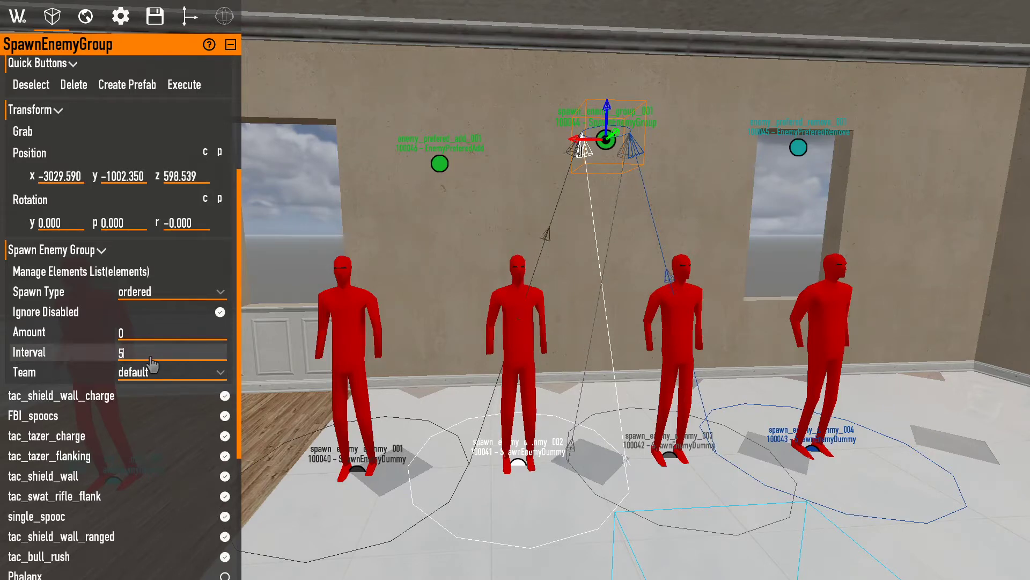
# Disable all enabled enemy group types of spawn_enemy_group_001 except tac_shield_wall_charge
pyautogui.press('Return')
pyautogui.scroll(-3, 137, 373)
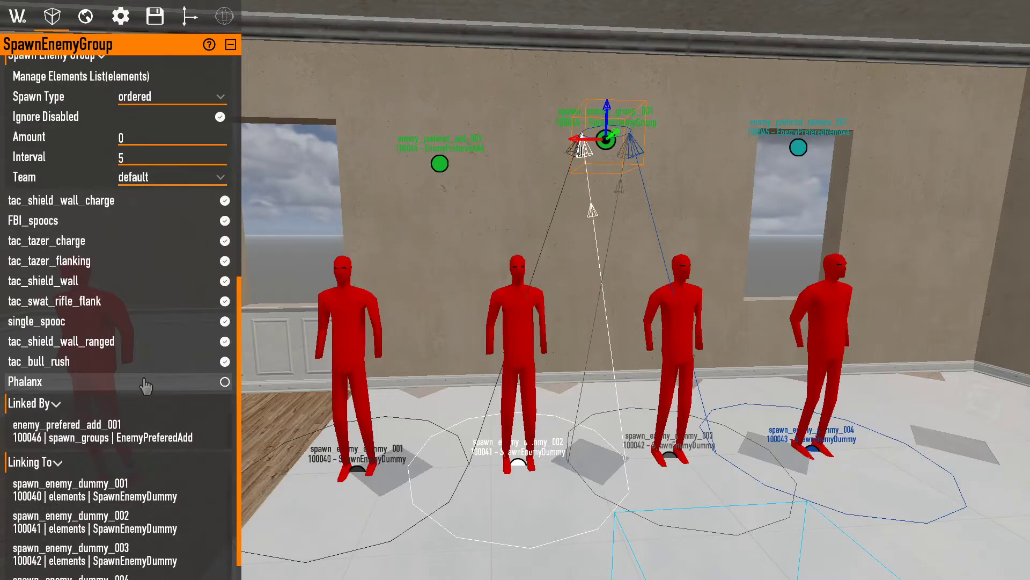
pyautogui.scroll(3, 145, 384)
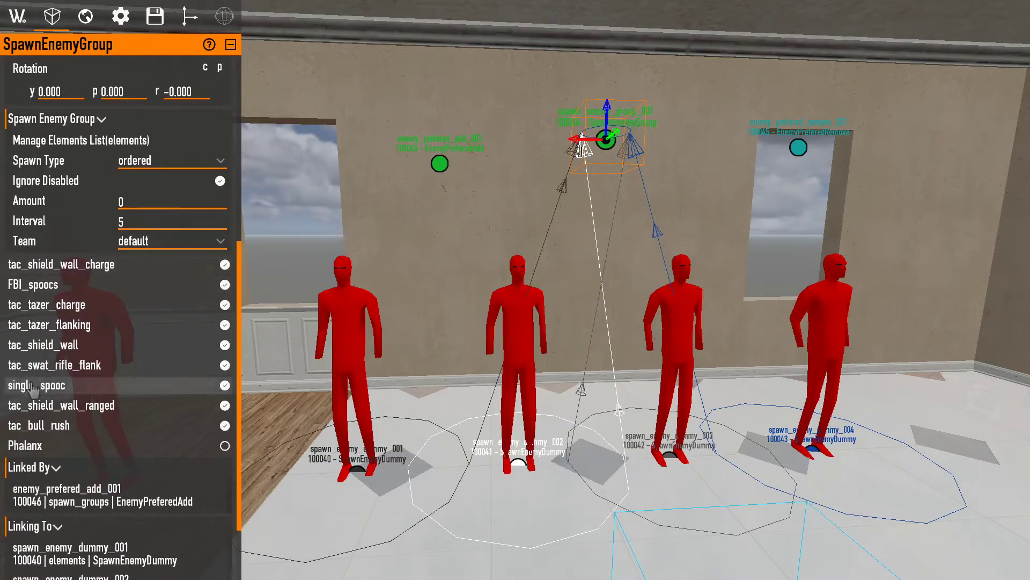
pyautogui.click(225, 425)
pyautogui.click(225, 385)
pyautogui.click(225, 405)
pyautogui.click(225, 344)
pyautogui.click(225, 365)
pyautogui.click(224, 324)
pyautogui.click(225, 304)
pyautogui.click(225, 285)
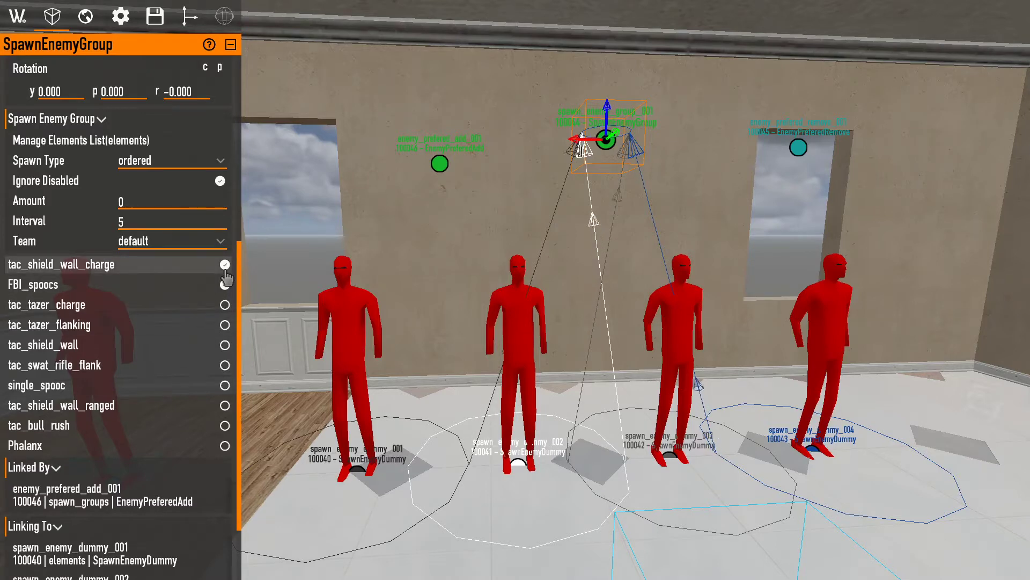
pyautogui.click(225, 264)
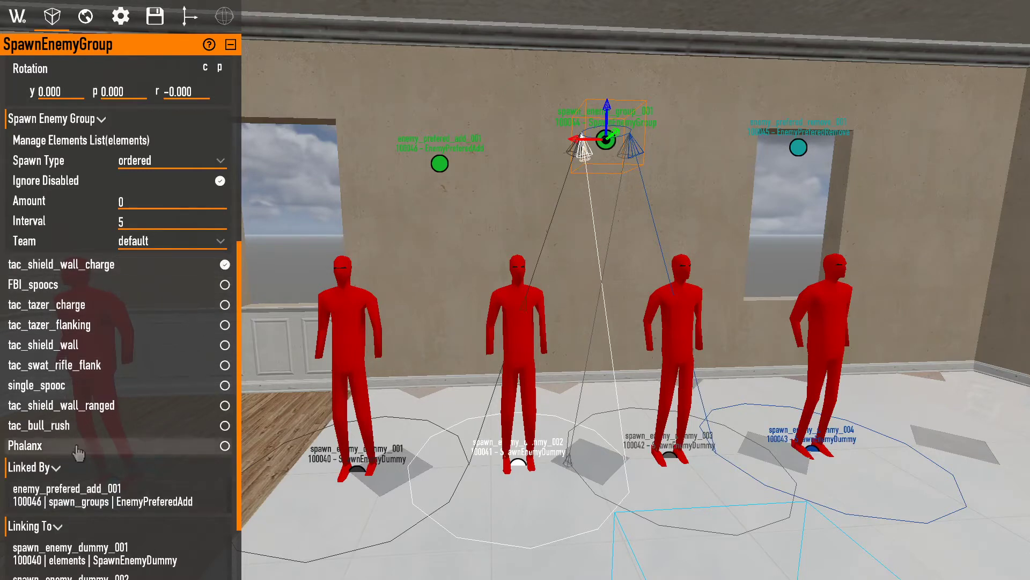
# Re-enable FBI_spoocs and all the tac and single_spooc group types of spawn_enemy_group_001, leaving Phalanx off
pyautogui.click(65, 287)
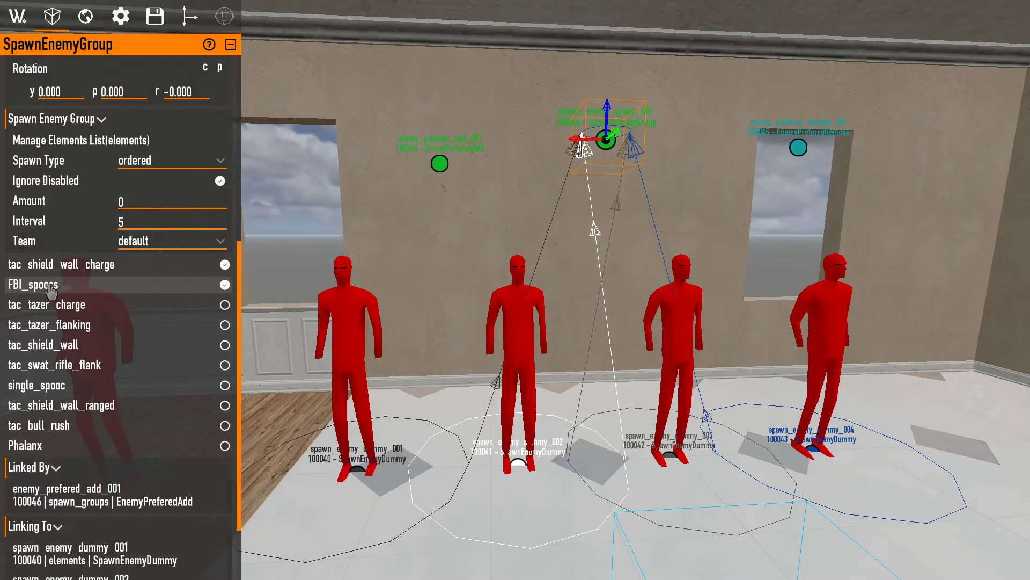
pyautogui.click(69, 304)
pyautogui.click(78, 325)
pyautogui.click(82, 345)
pyautogui.click(83, 364)
pyautogui.click(73, 386)
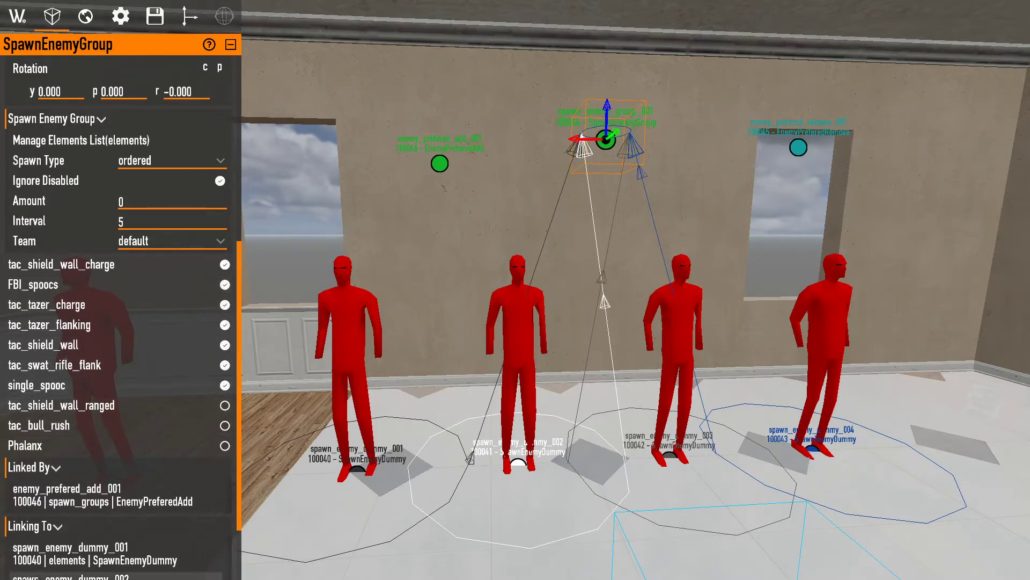
pyautogui.click(72, 425)
pyautogui.click(67, 405)
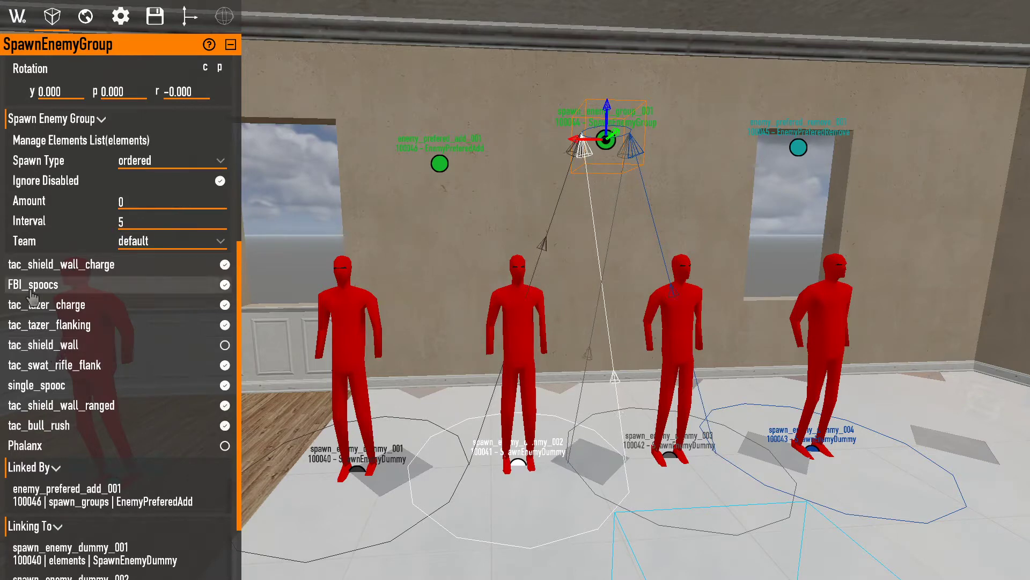
pyautogui.click(54, 346)
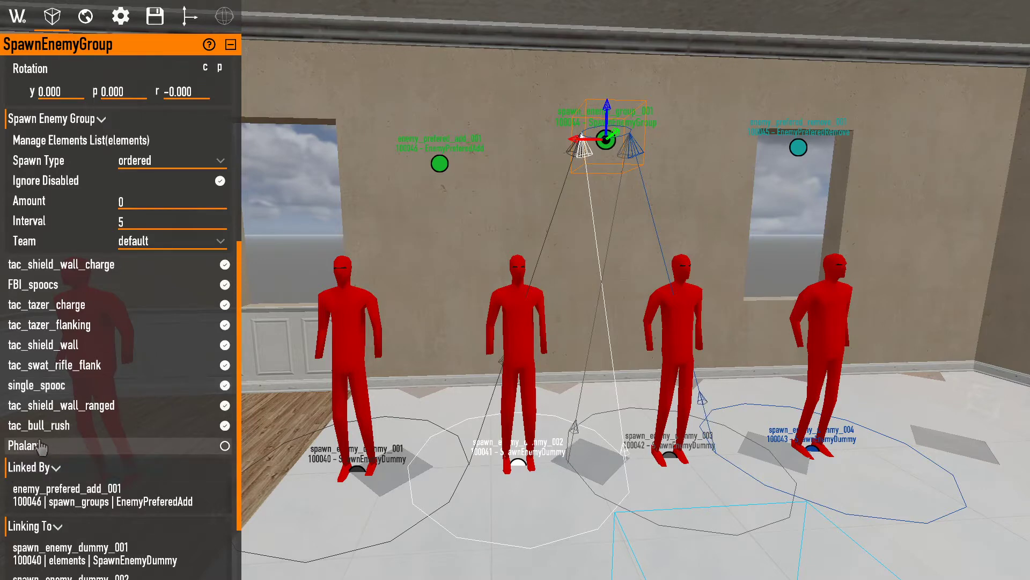
# Spawn a SpecialObjective element on the tiled porch in front of the house entrance
pyautogui.press('s')
pyautogui.moveTo(660, 326); pyautogui.dragTo(673, 317, button='right')
pyautogui.press('w')
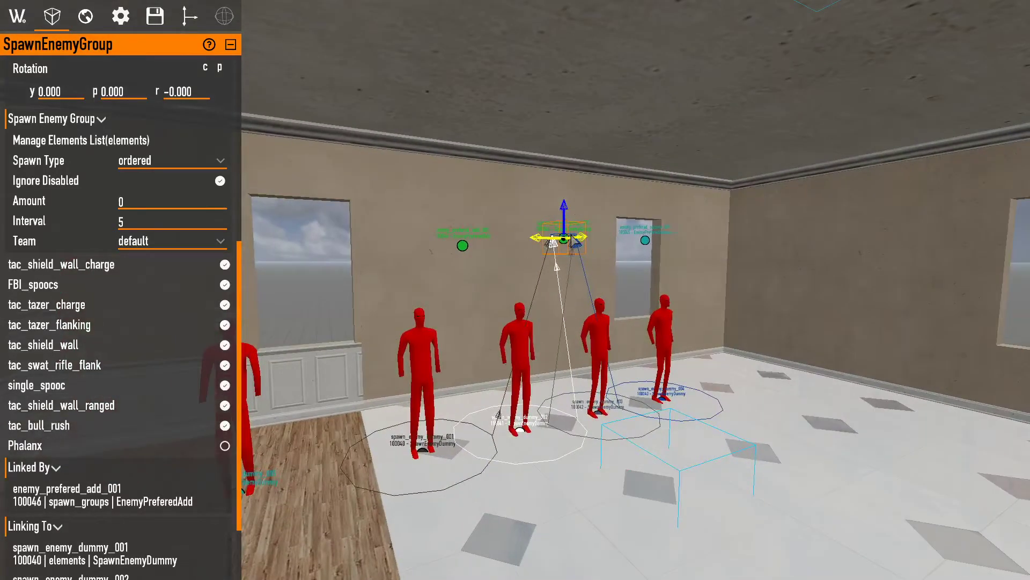
pyautogui.click(610, 344)
pyautogui.moveTo(611, 344); pyautogui.dragTo(590, 316, button='right')
pyautogui.press('w')
pyautogui.click(578, 322)
pyautogui.press('s')
pyautogui.click(9, 24)
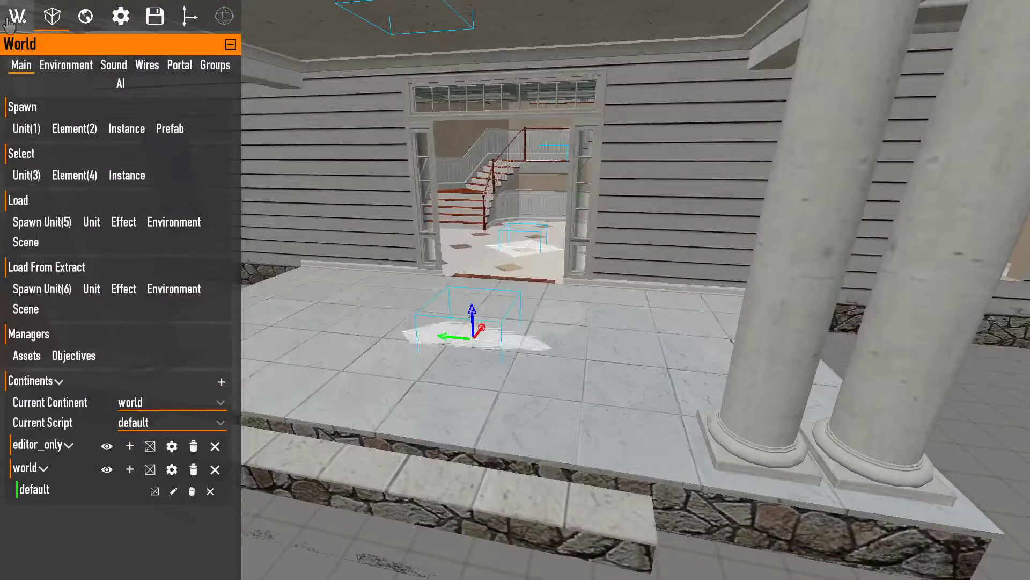
pyautogui.click(74, 128)
pyautogui.write('spec')
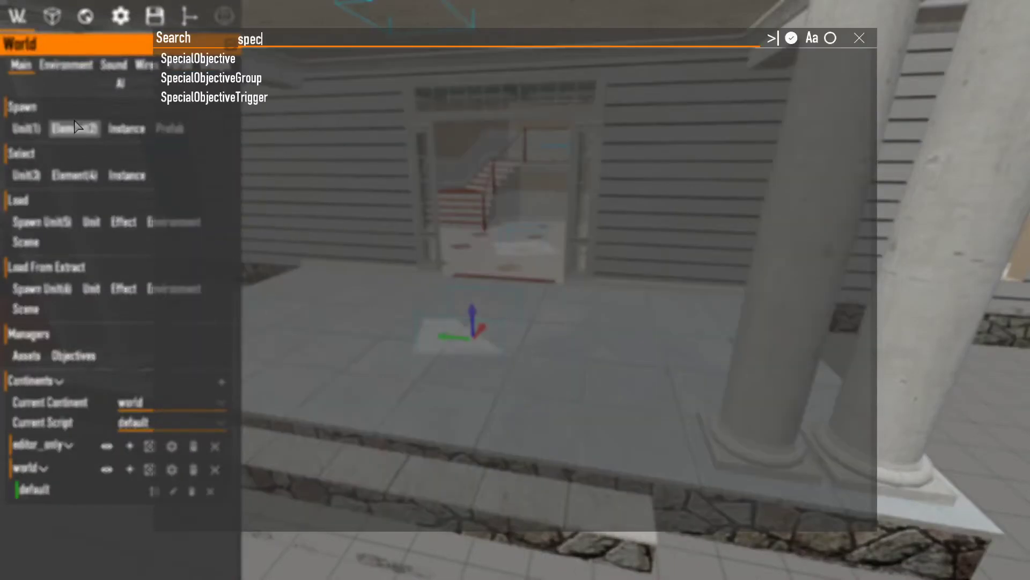
pyautogui.press('Return')
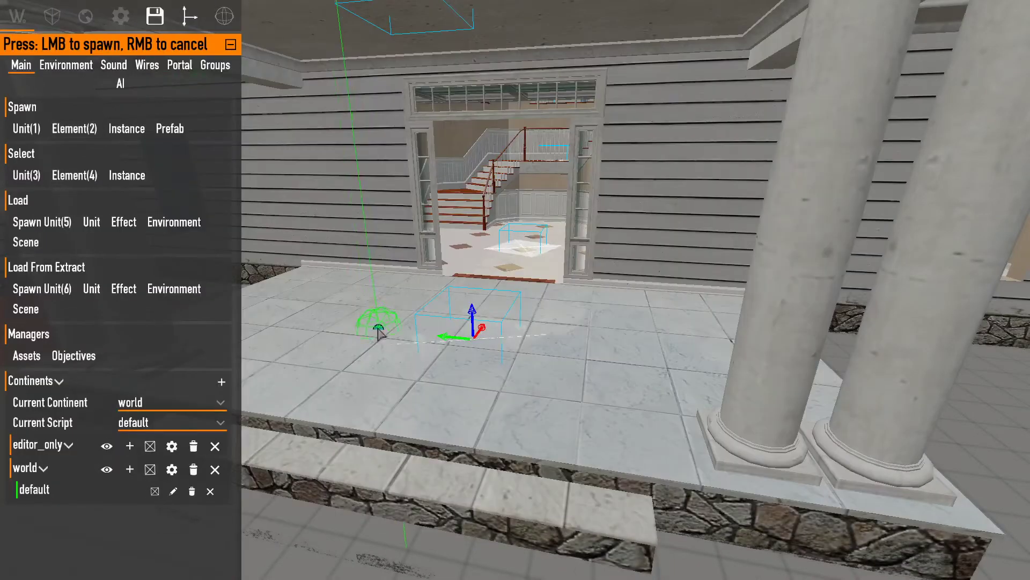
pyautogui.click(379, 324)
# Set the So Action of the SpecialObjective on the porch to AI_phalanx, keeping its Ai Group at none
pyautogui.scroll(-3, 130, 455)
pyautogui.scroll(-3, 128, 437)
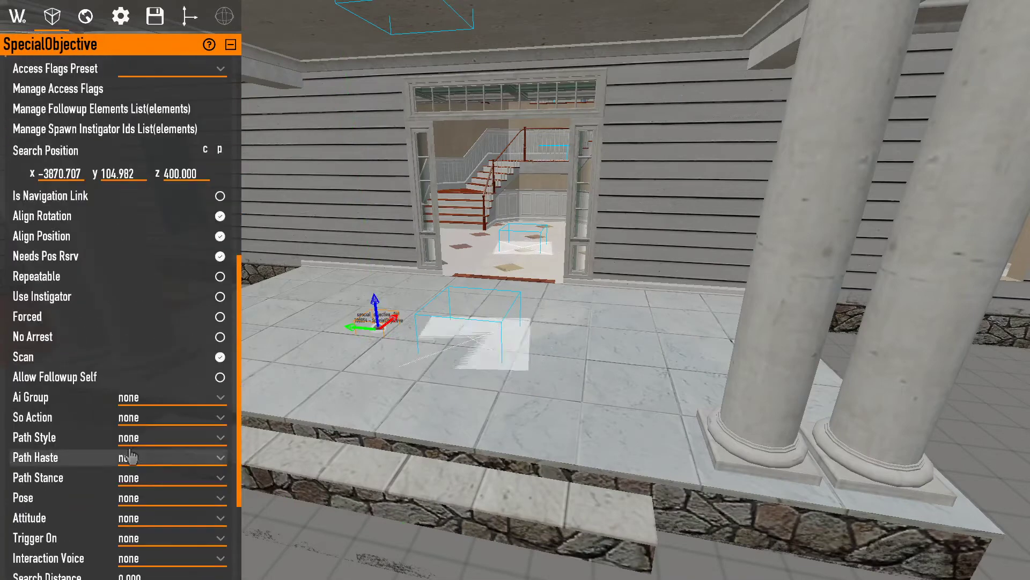
pyautogui.click(159, 402)
pyautogui.click(54, 420)
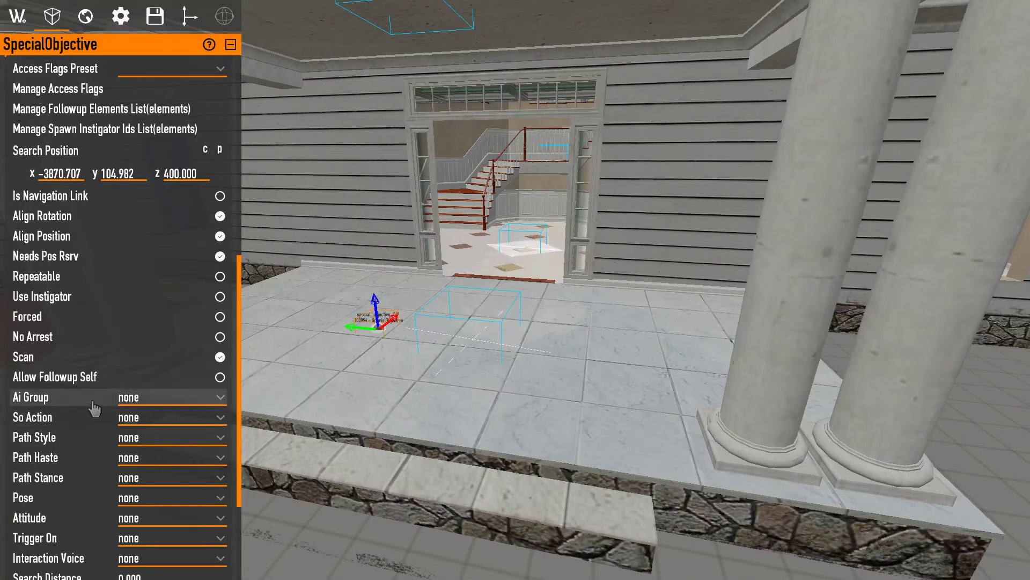
pyautogui.scroll(5, 138, 392)
pyautogui.scroll(-8, 154, 359)
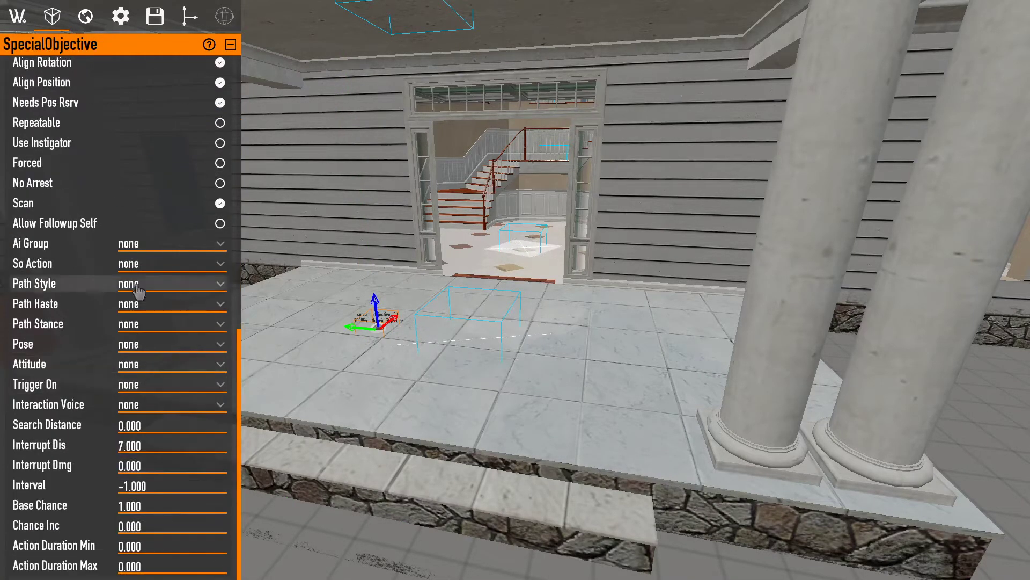
pyautogui.click(141, 263)
pyautogui.write('ph')
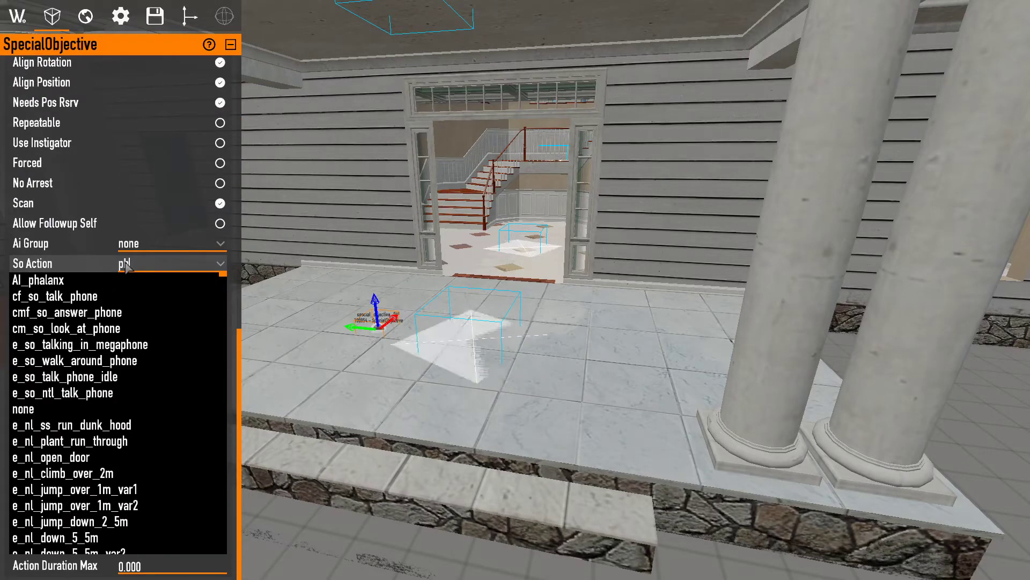
pyautogui.press('Return')
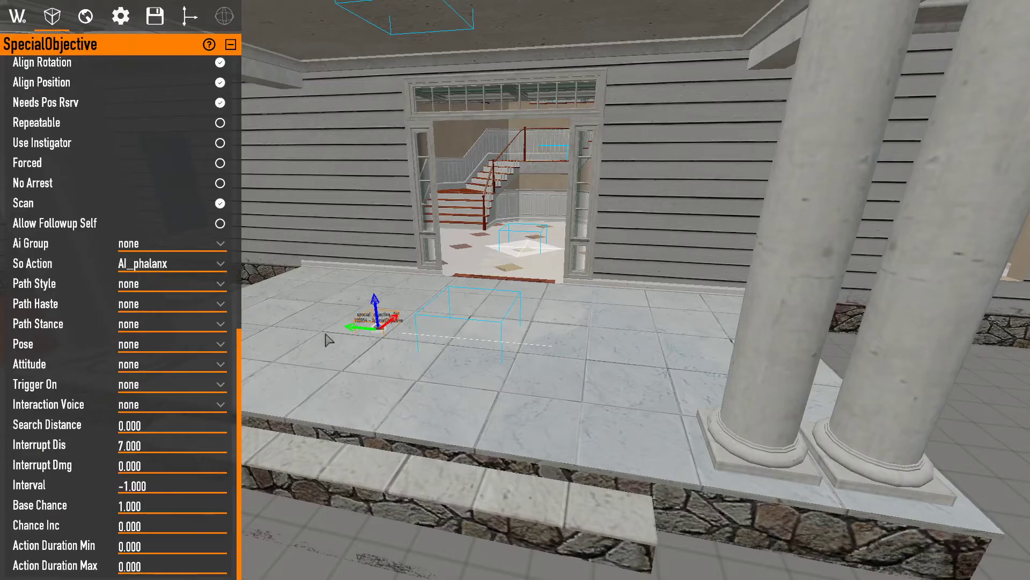
pyautogui.press('s')
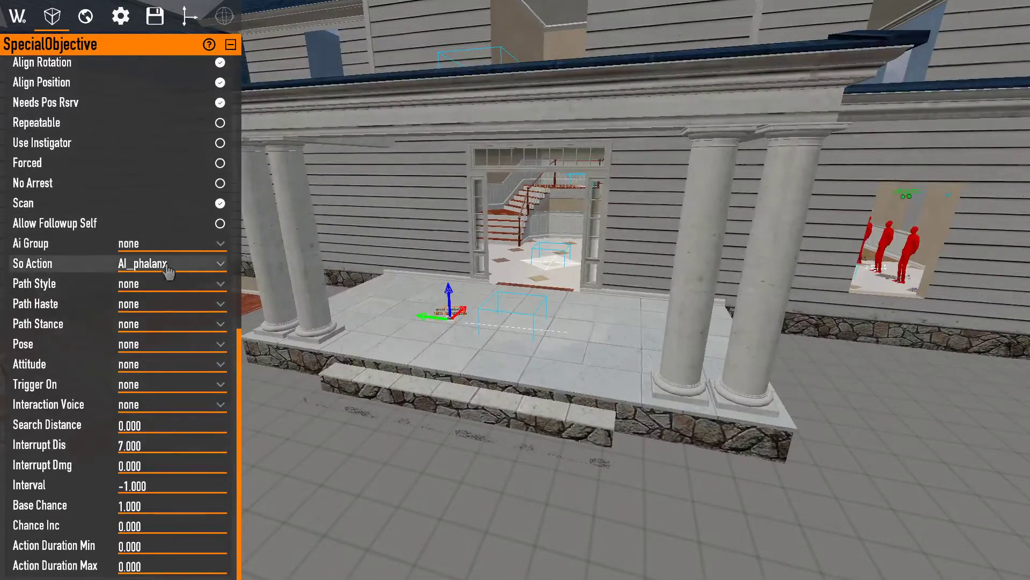
pyautogui.press('w')
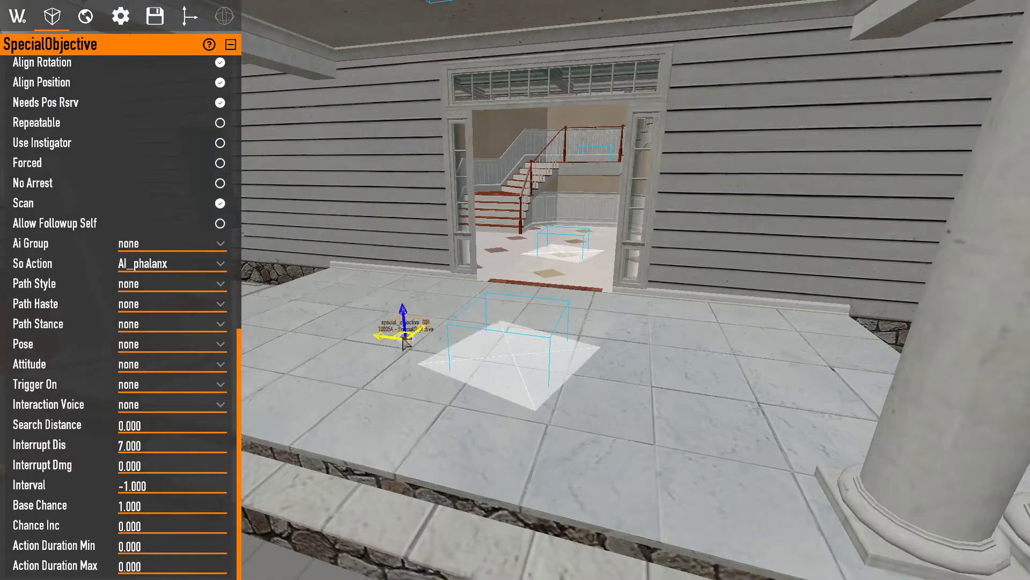
pyautogui.click(457, 375)
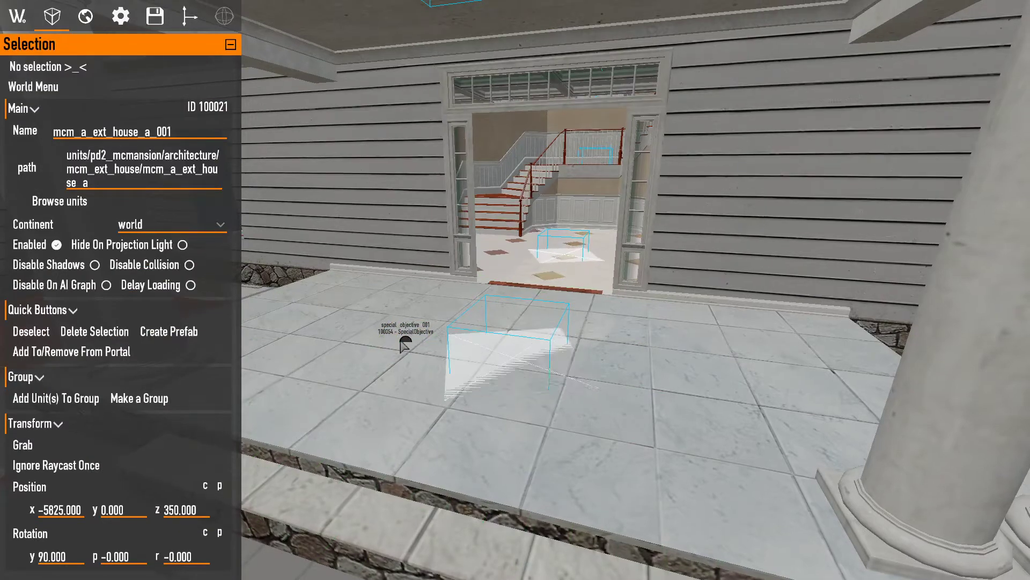
# Select spawn_enemy_group_001 above the enemy dummies inside the house and review its enabled group types and the Phalanx option
pyautogui.press('w')
pyautogui.press('w')
pyautogui.click(437, 295)
pyautogui.moveTo(437, 294); pyautogui.dragTo(516, 303, button='right')
pyautogui.click(443, 309)
pyautogui.press('s')
pyautogui.click(524, 306)
pyautogui.click(525, 306)
pyautogui.press('w')
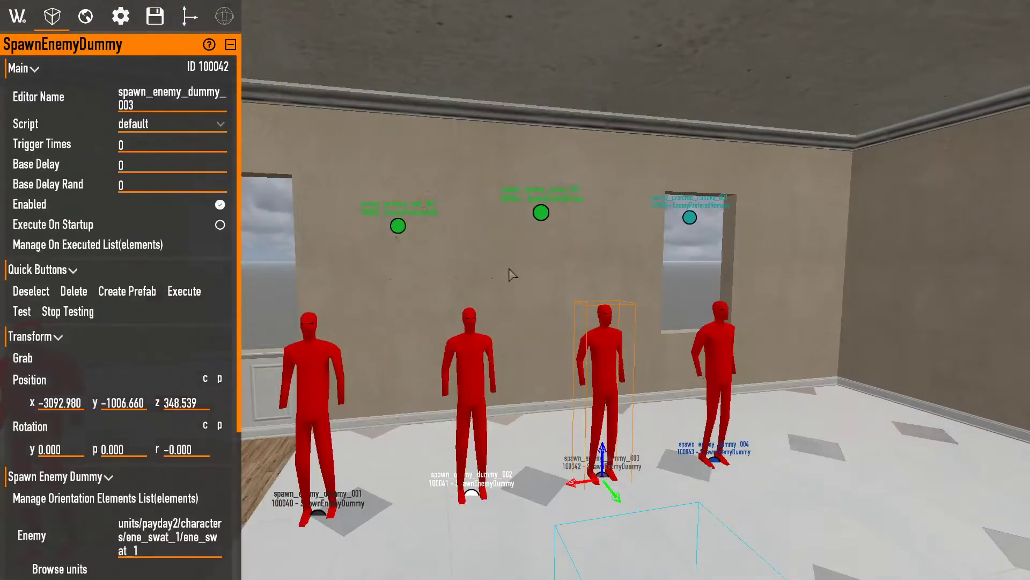
pyautogui.click(541, 203)
pyautogui.press('s')
pyautogui.press('w')
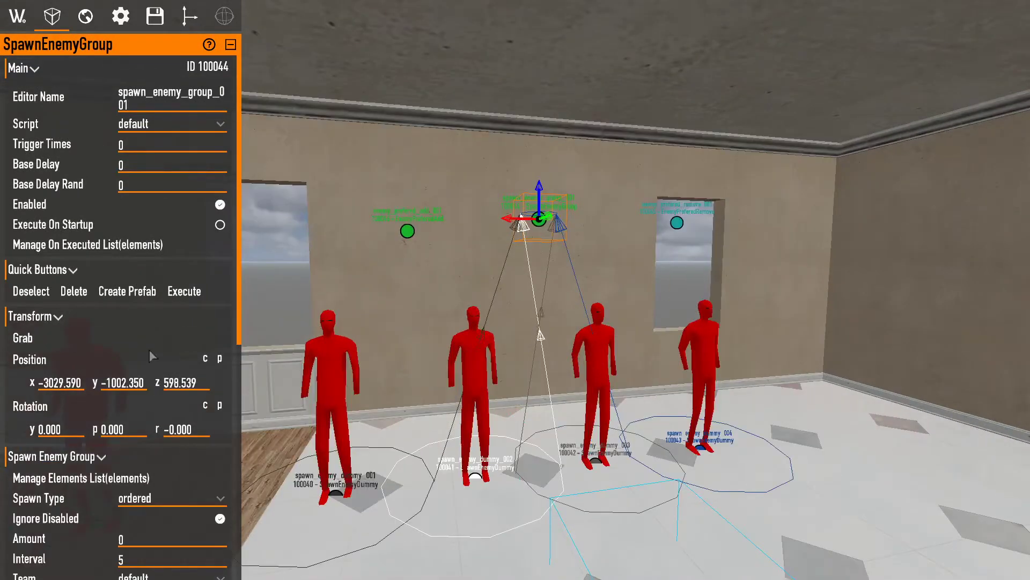
pyautogui.scroll(-4, 85, 386)
pyautogui.scroll(-2, 84, 382)
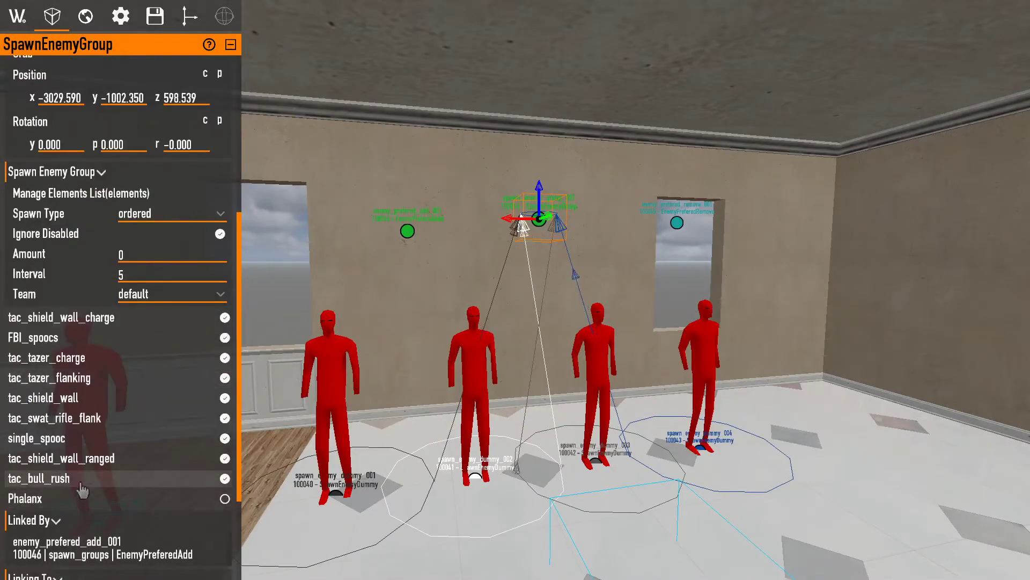
pyautogui.press('d')
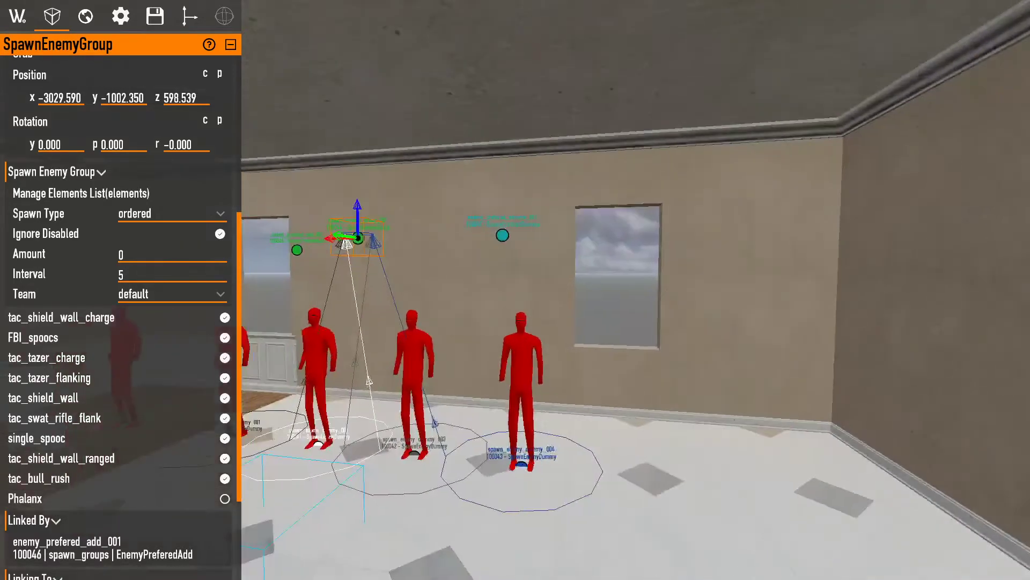